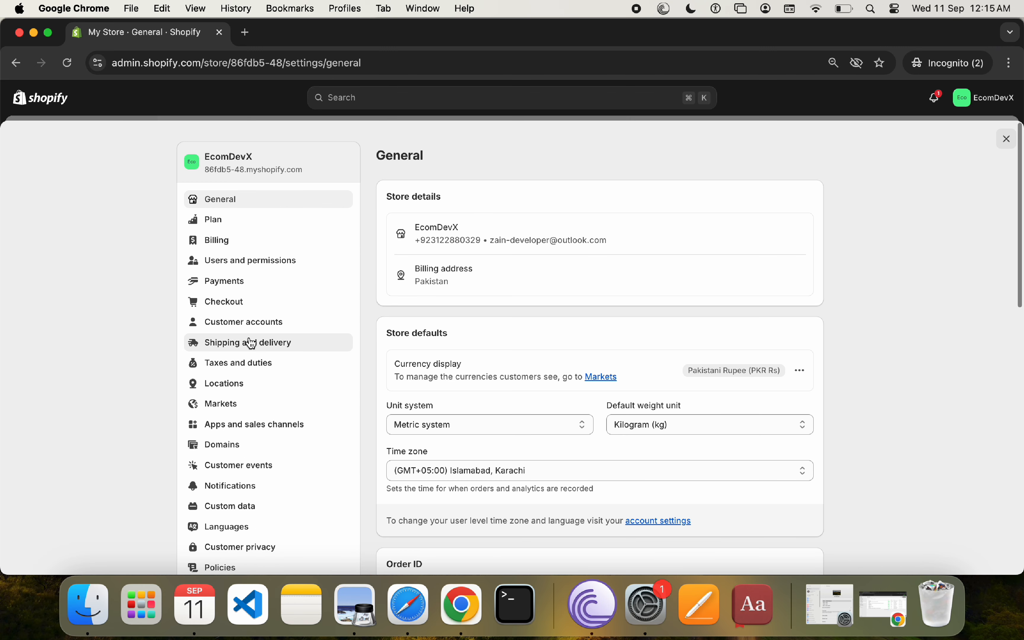
# Step: Open the general shipping rates profile in the shipping and delivery settings
pyautogui.click(252, 344)
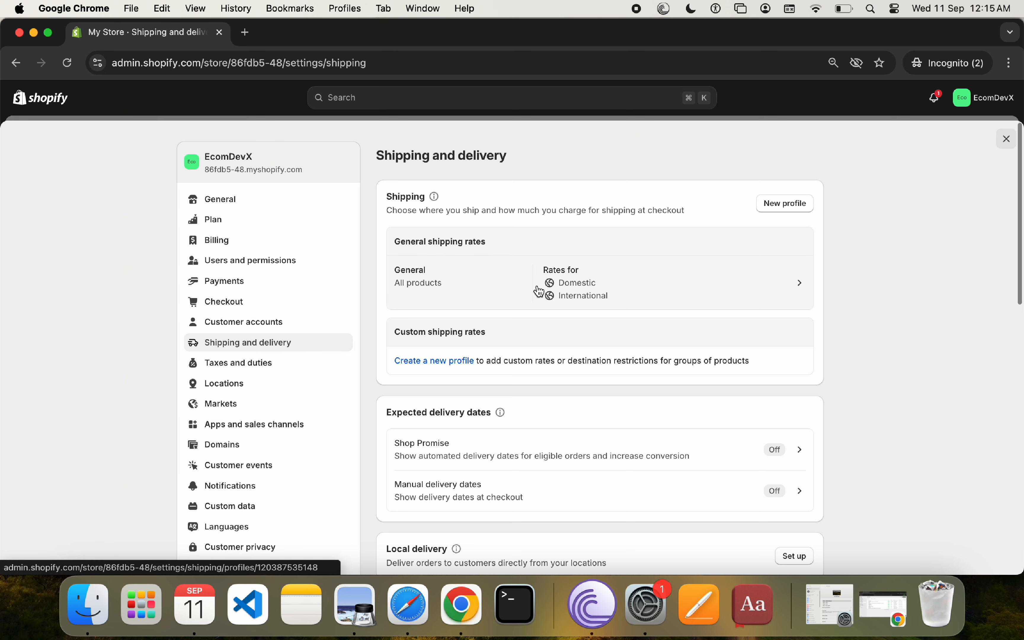
pyautogui.click(646, 297)
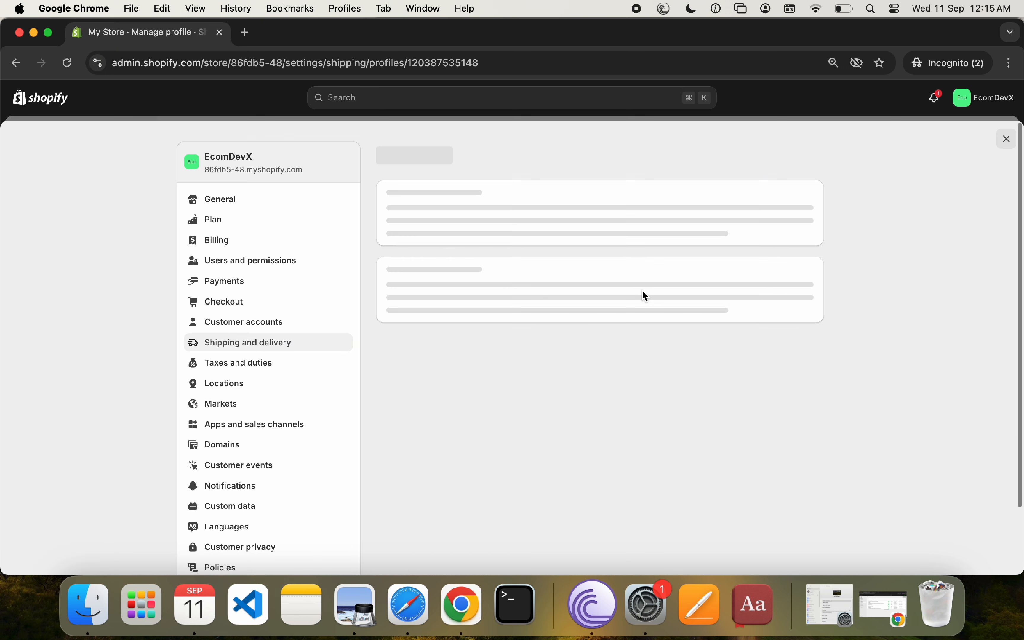
pyautogui.scroll(-5, 646, 297)
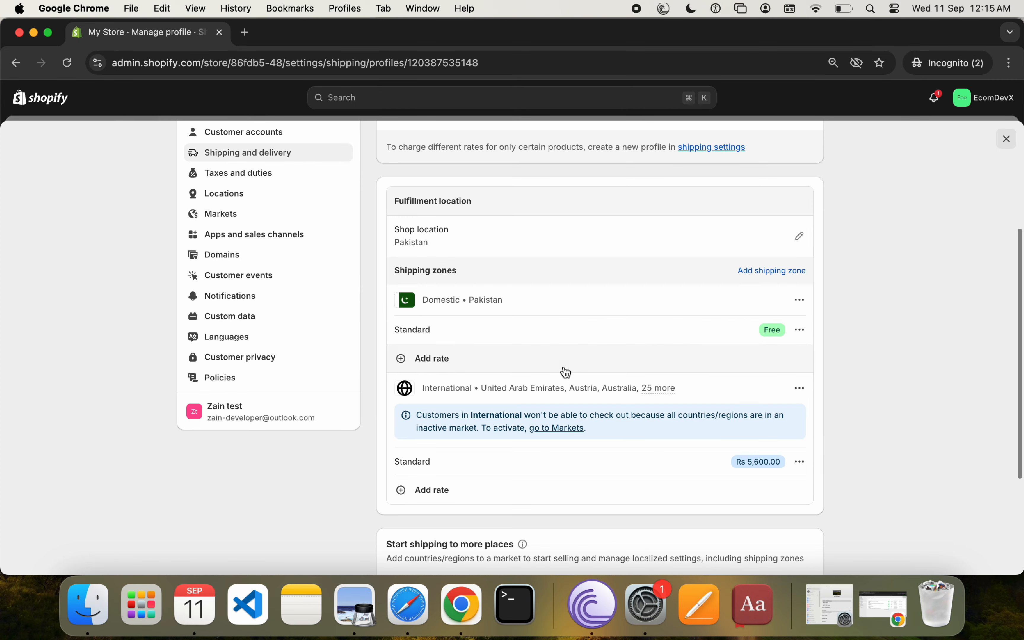
# Step: Edit the Standard rate of the domestic Pakistan zone and set its price to Rs 300
pyautogui.click(800, 330)
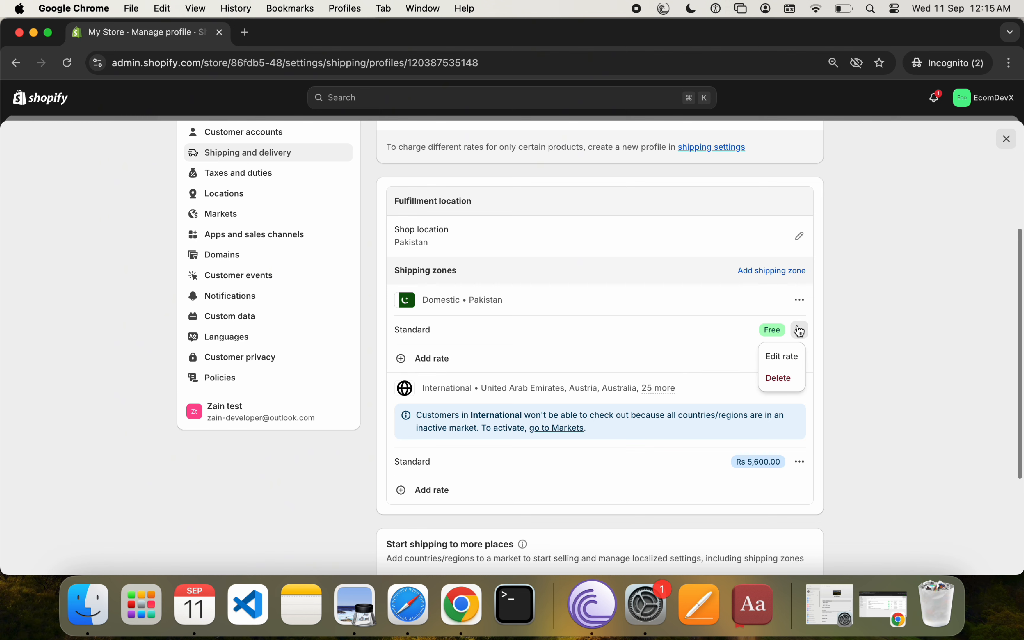
pyautogui.click(783, 354)
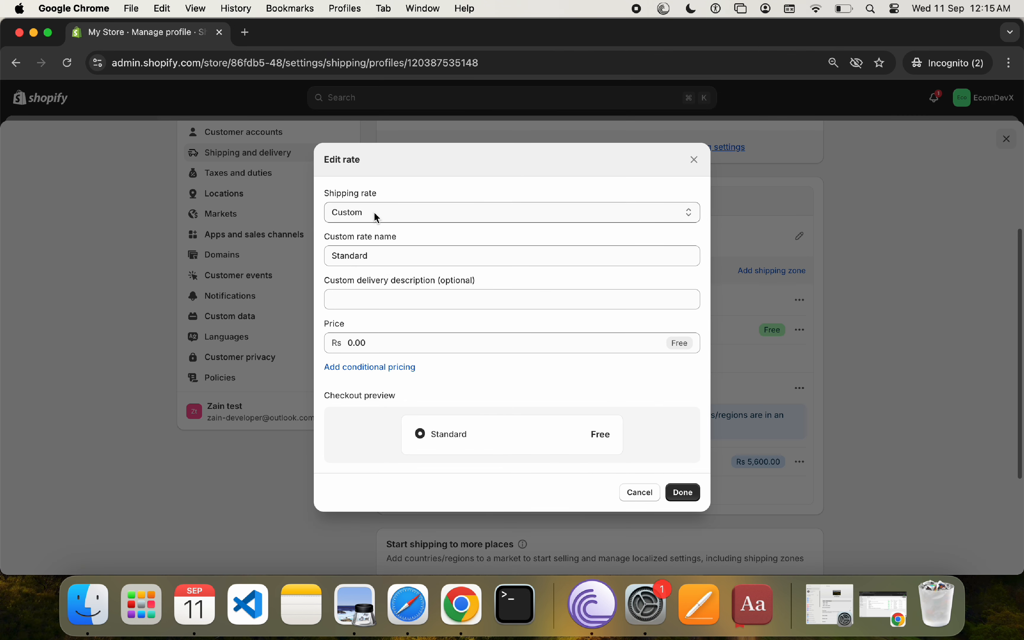
pyautogui.click(373, 338)
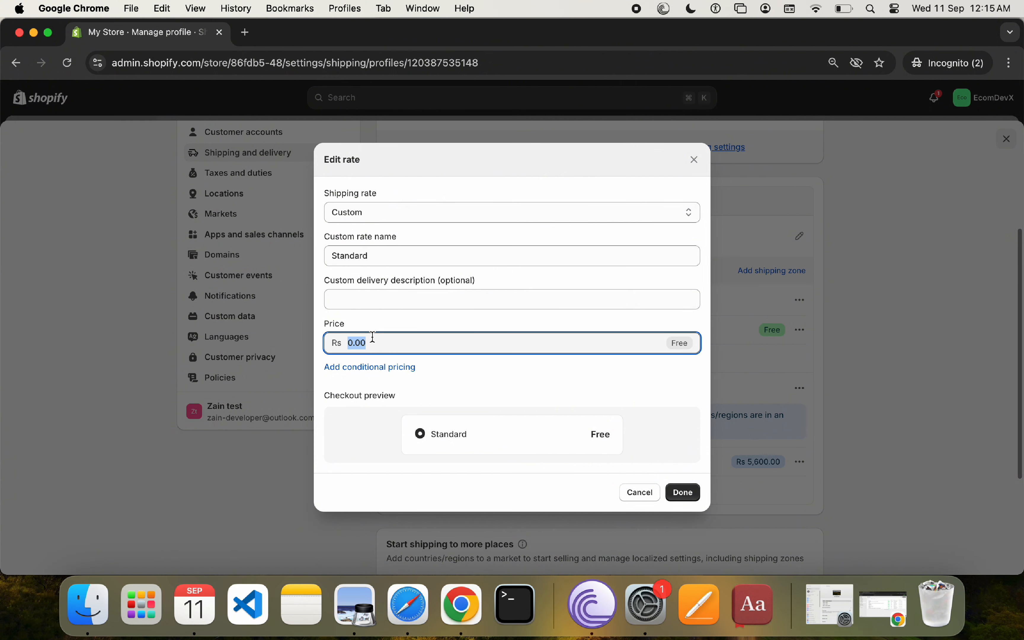
pyautogui.write('300')
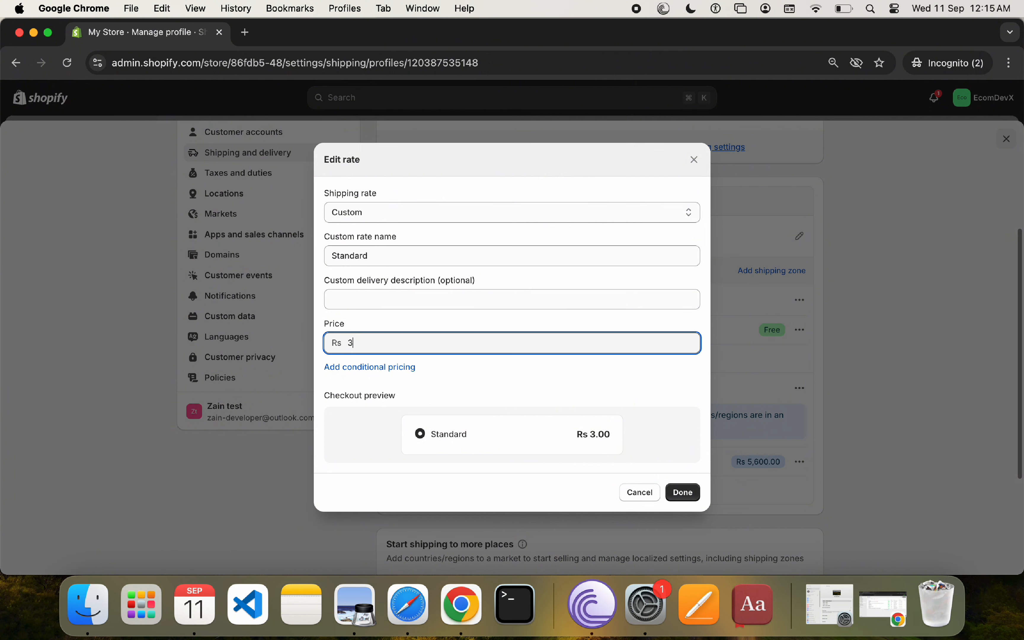
pyautogui.click(525, 381)
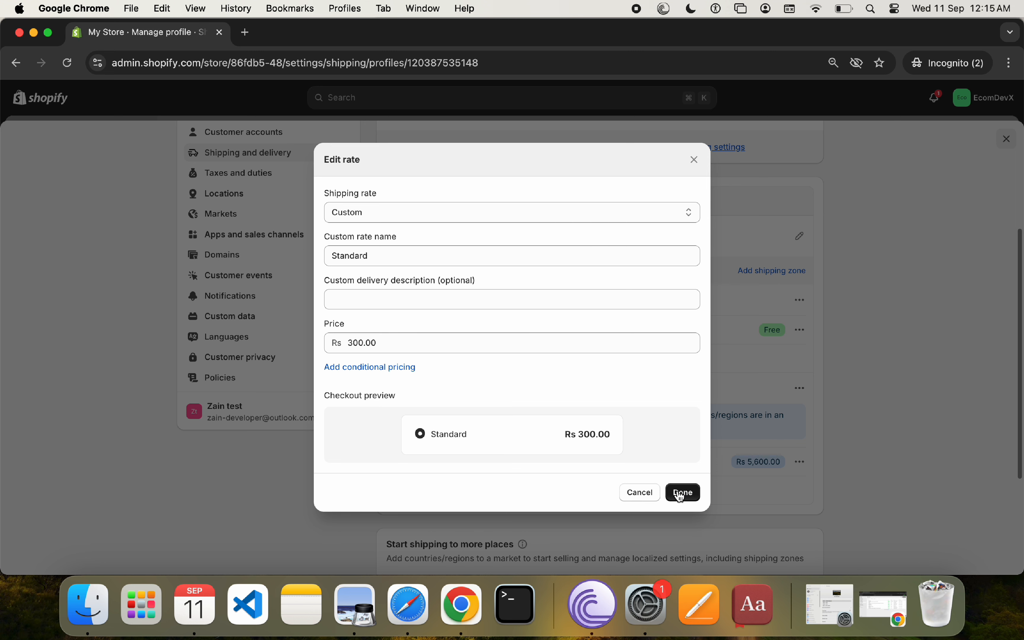
# Step: Rename the domestic rate as Standard Shipping and apply the edit
pyautogui.click(408, 256)
pyautogui.write('Shipping')
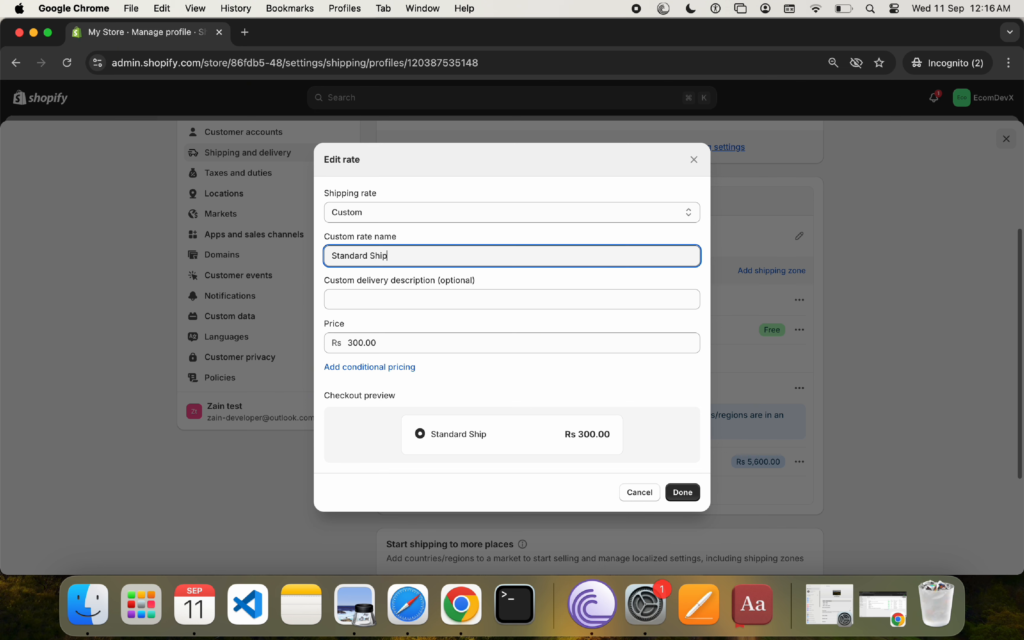
pyautogui.click(684, 492)
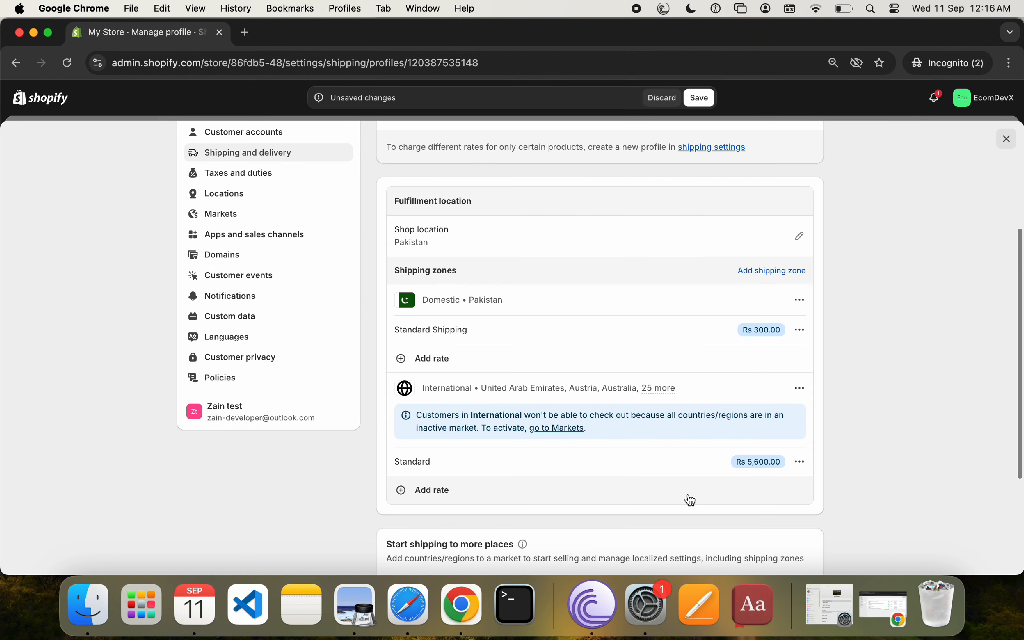
# Step: Start a new rate in the domestic zone, using a custom flat rate named Free Shipping
pyautogui.click(544, 359)
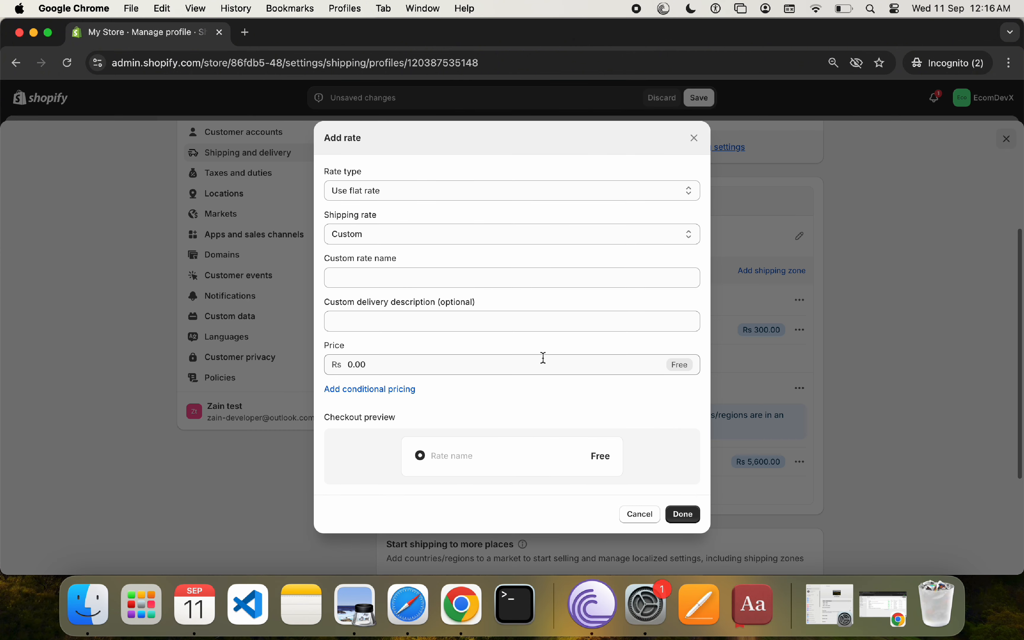
pyautogui.click(400, 234)
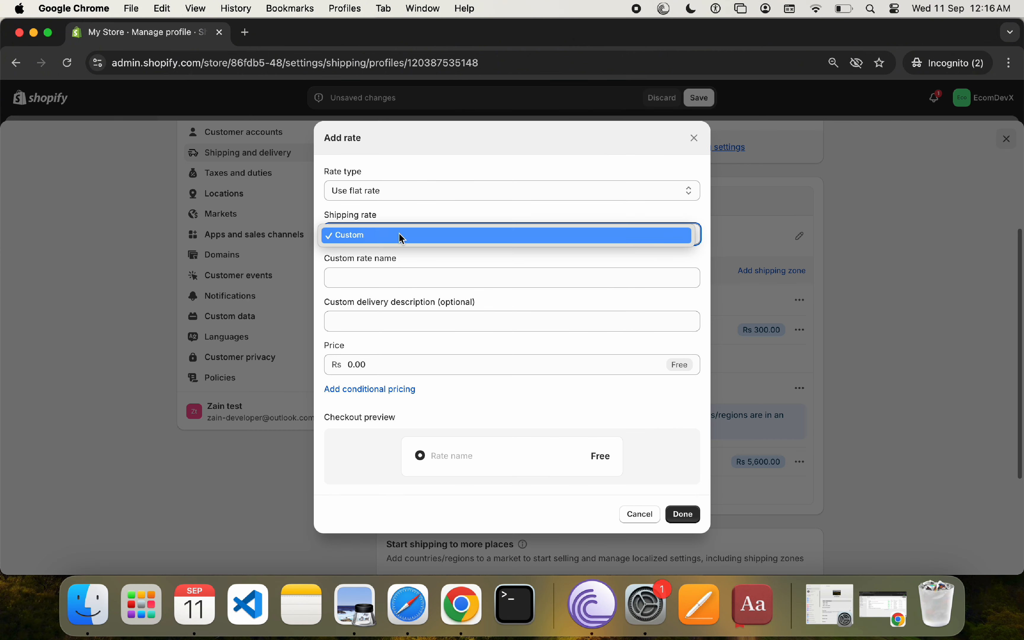
pyautogui.click(431, 186)
pyautogui.click(431, 186)
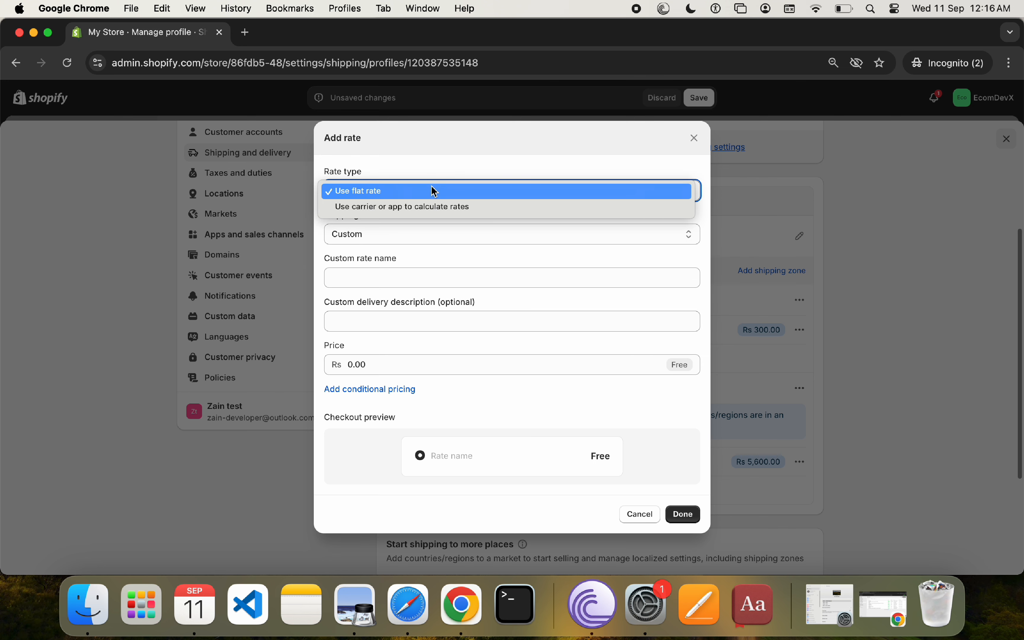
pyautogui.click(435, 191)
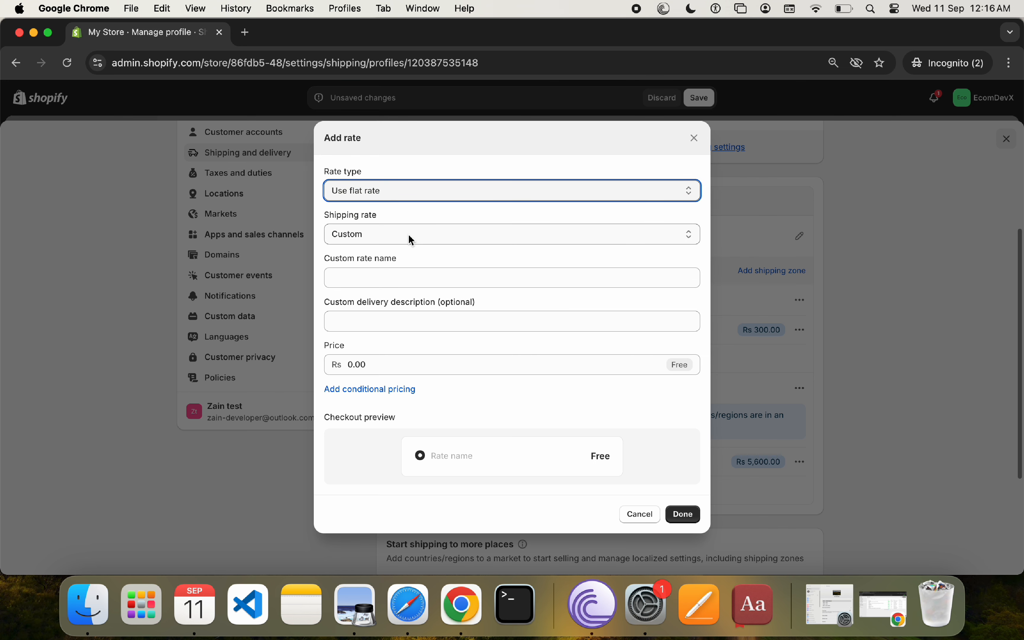
pyautogui.click(368, 229)
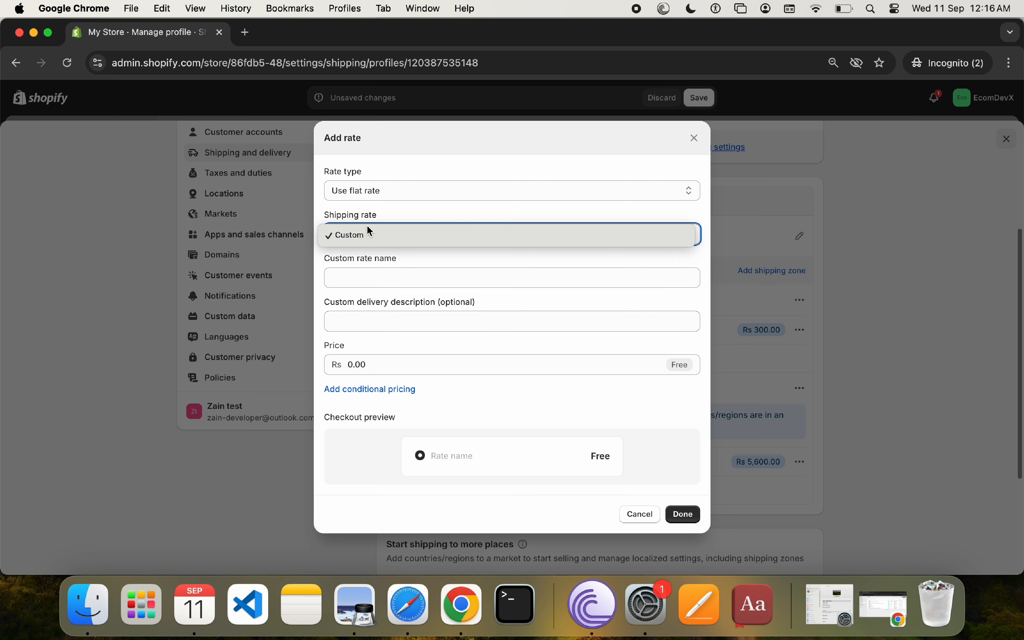
pyautogui.click(418, 243)
pyautogui.click(392, 274)
pyautogui.write('Free')
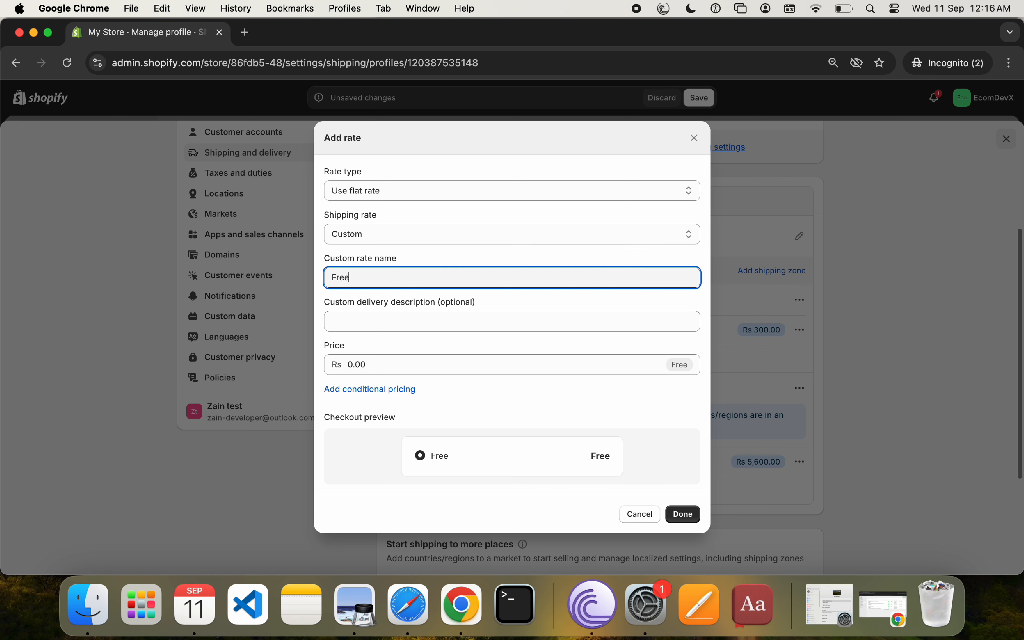
pyautogui.write(' Shipping')
# Step: Enter "Free shipping on other above 1500" as the custom delivery description of the new rate
pyautogui.click(411, 320)
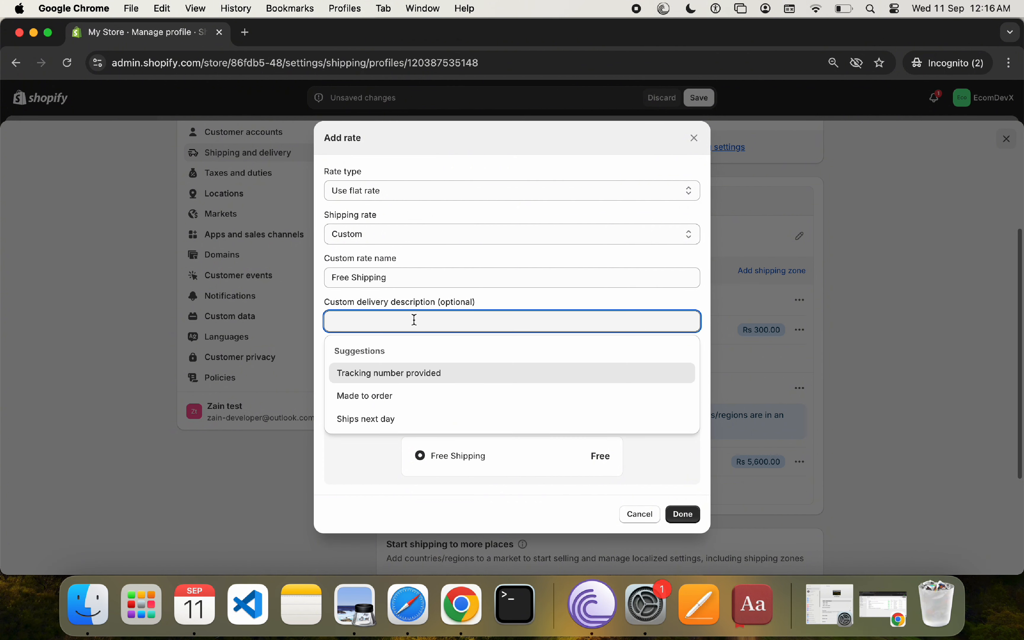
pyautogui.write('Free shippi')
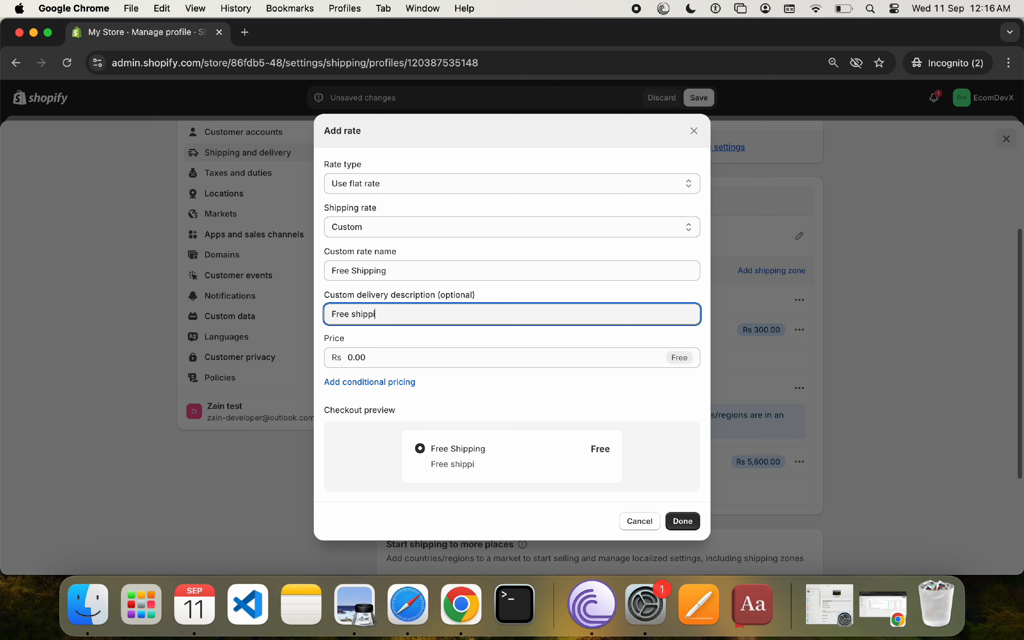
pyautogui.write('ng on other above ')
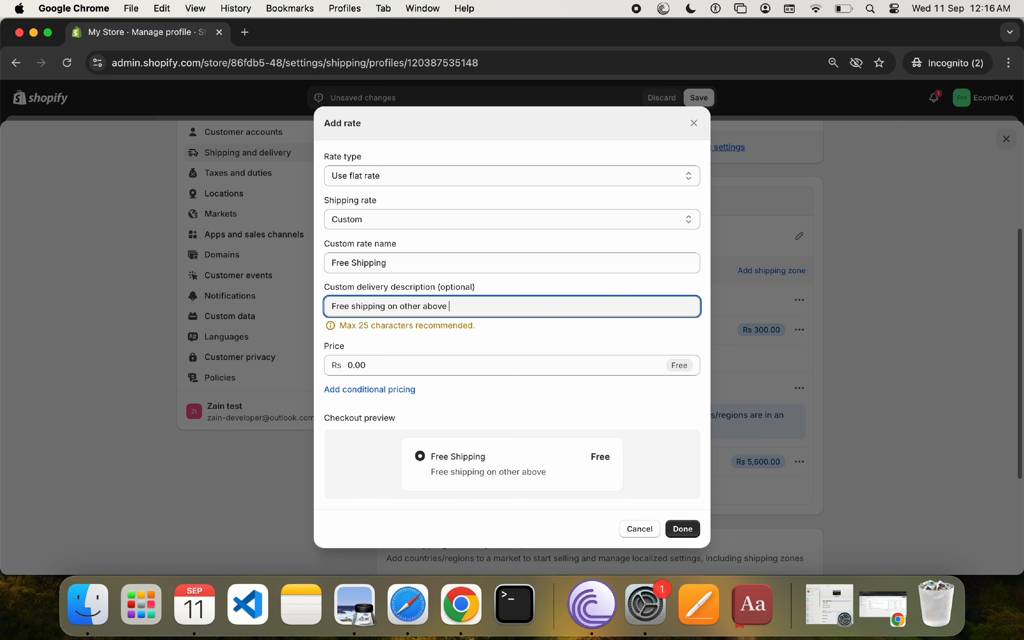
pyautogui.write('1500')
pyautogui.click(497, 334)
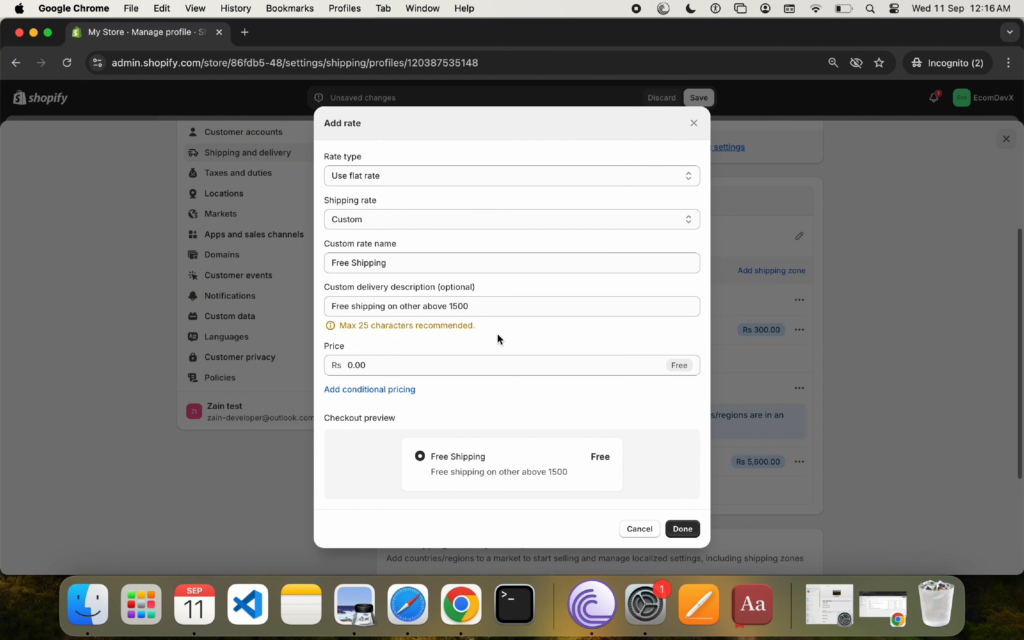
# Step: Add conditional pricing based on order price with a minimum of Rs 1500, and apply the Free Shipping rate
pyautogui.click(382, 390)
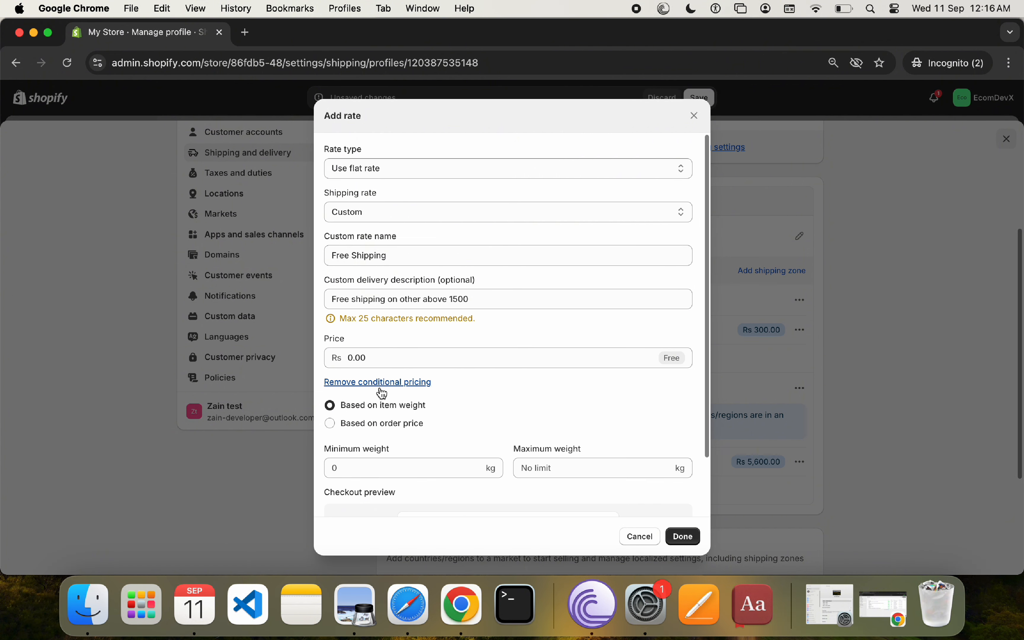
pyautogui.click(396, 423)
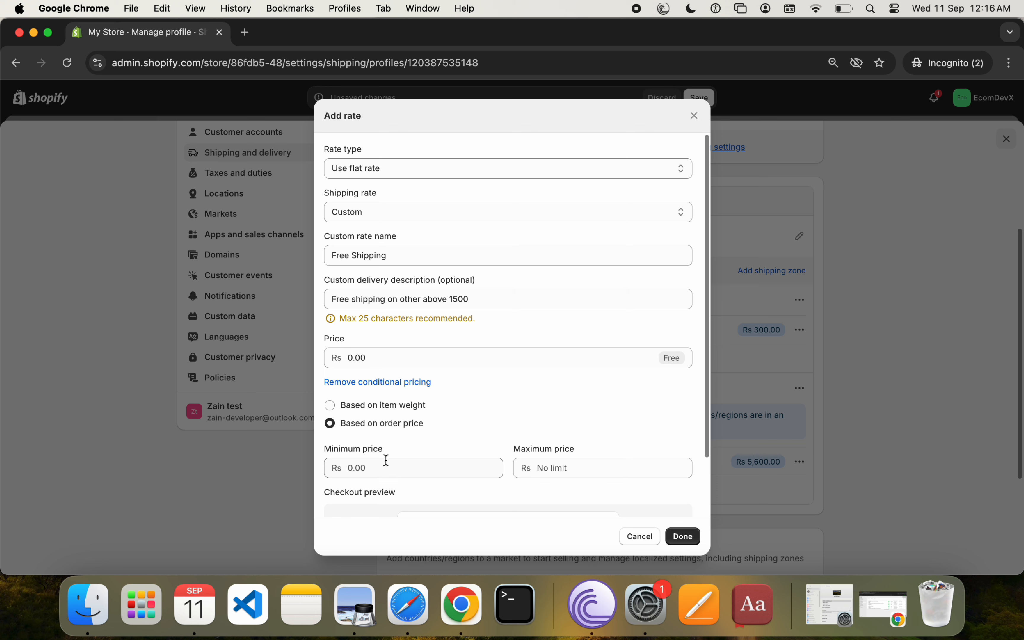
pyautogui.click(385, 469)
pyautogui.write('1500')
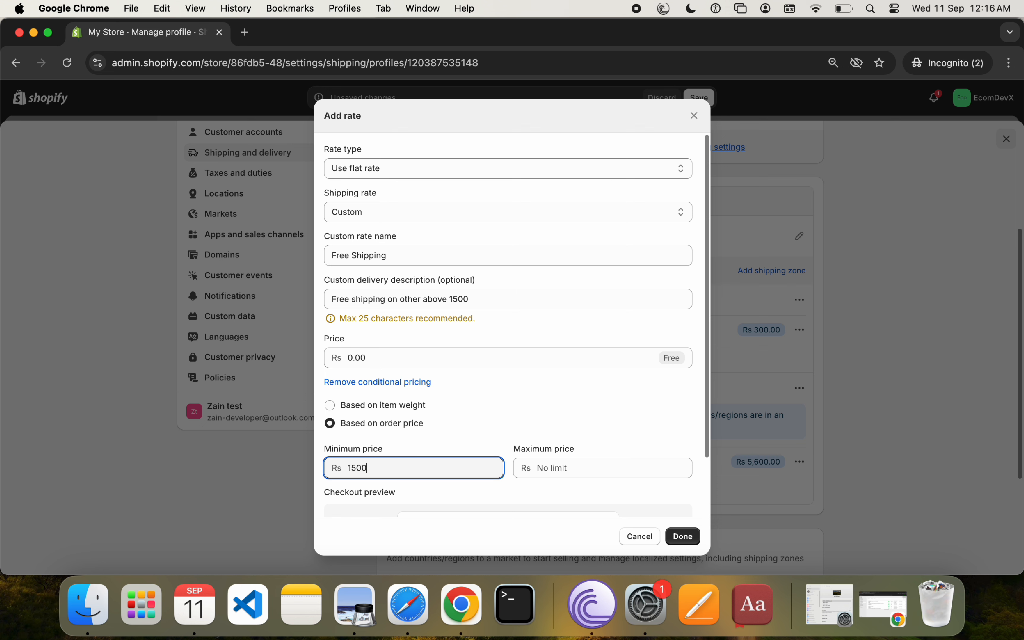
pyautogui.scroll(-3, 512, 339)
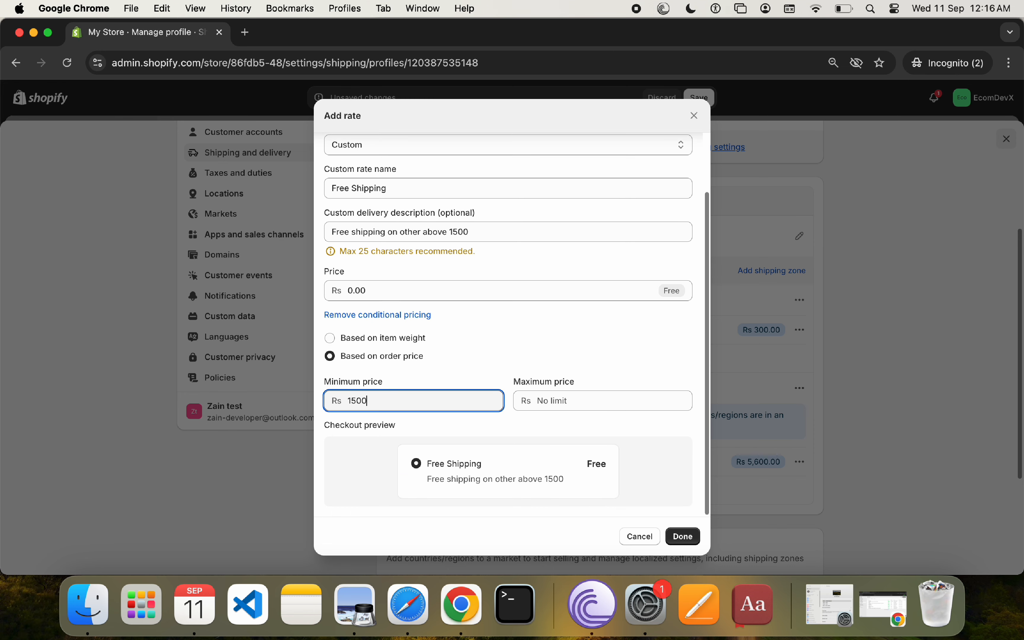
pyautogui.click(694, 536)
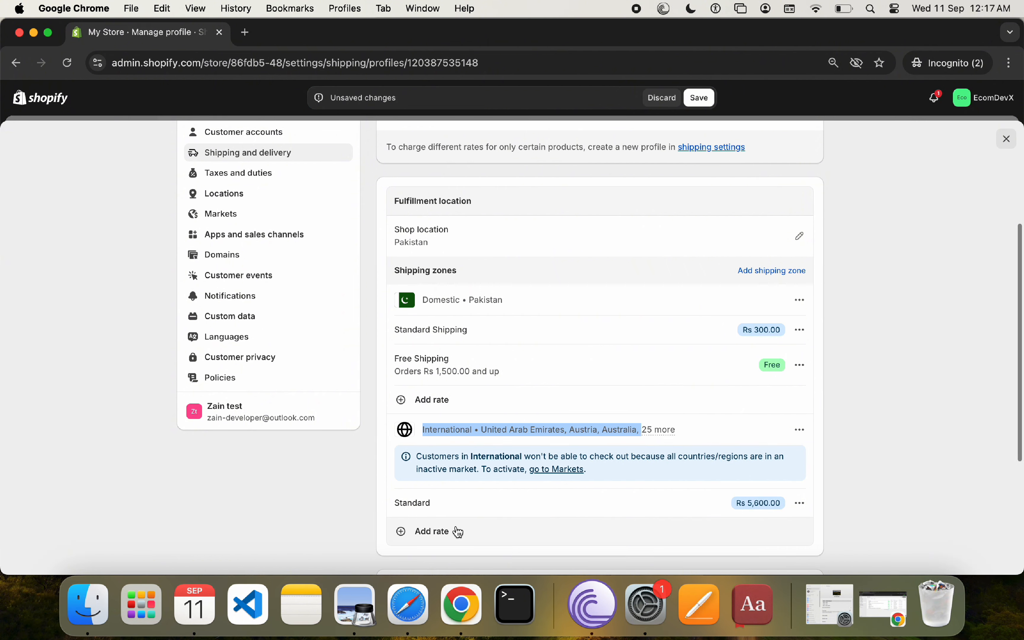
# Step: Save the changes to the general shipping profile
pyautogui.scroll(-5, 522, 535)
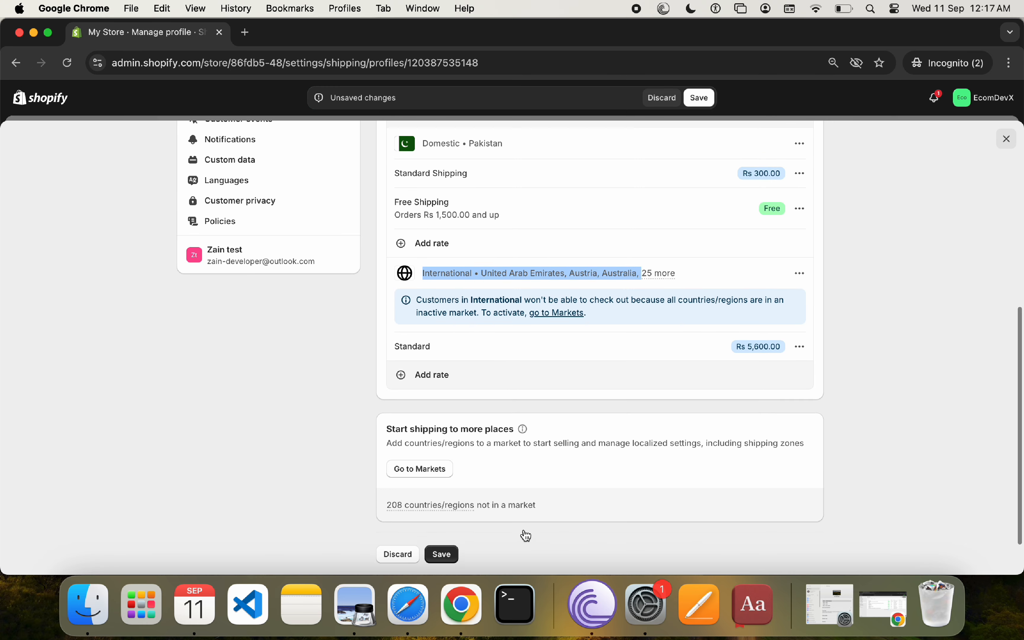
pyautogui.scroll(-1, 524, 532)
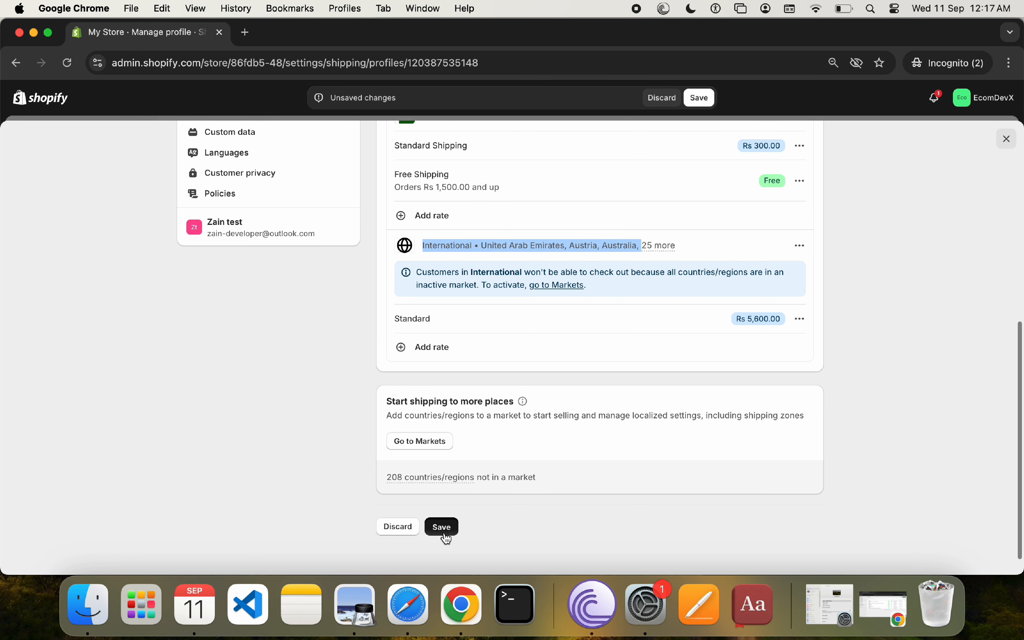
pyautogui.click(442, 529)
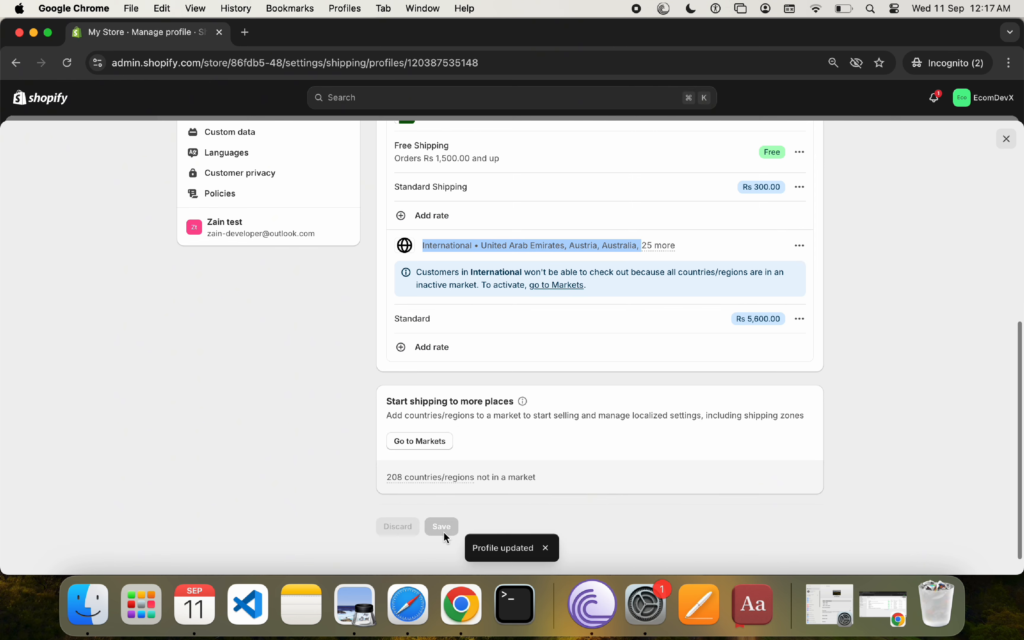
pyautogui.moveTo(465, 478)
pyautogui.scroll(9, 697, 383)
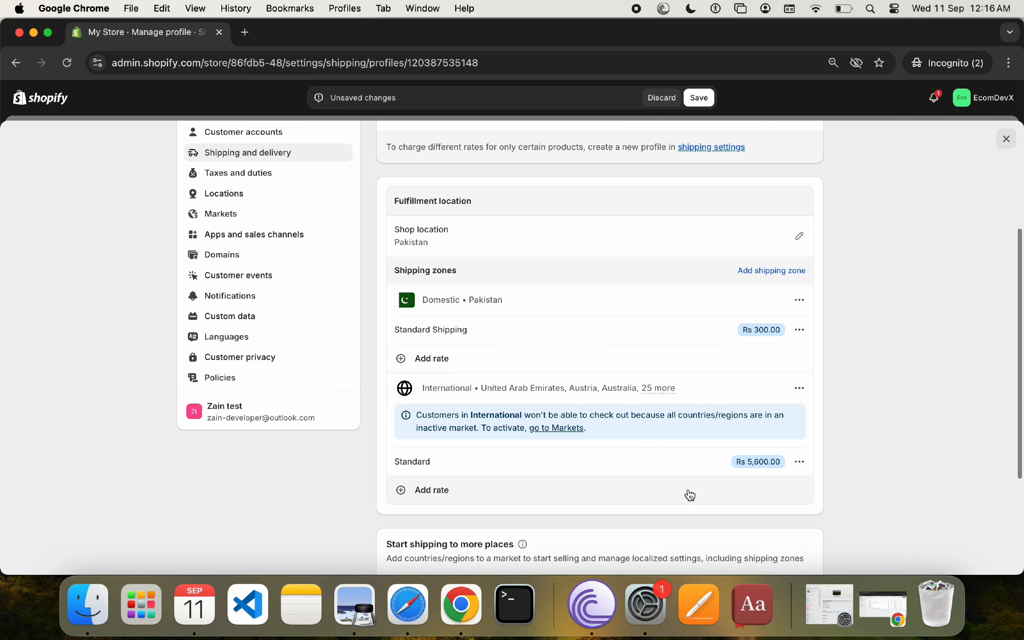
pyautogui.click(544, 361)
pyautogui.click(400, 234)
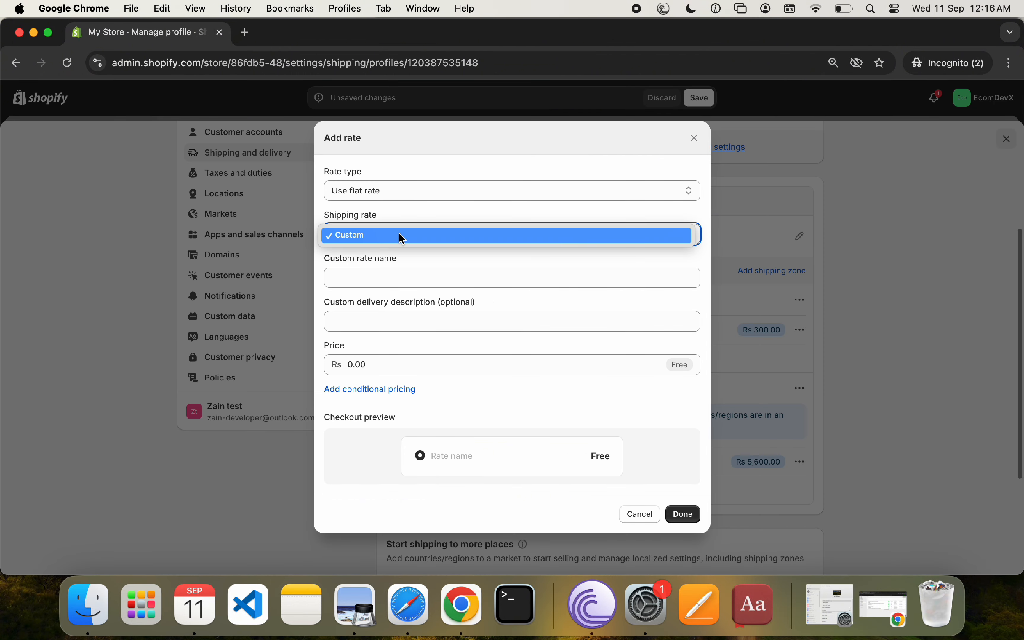
pyautogui.click(432, 186)
pyautogui.click(432, 187)
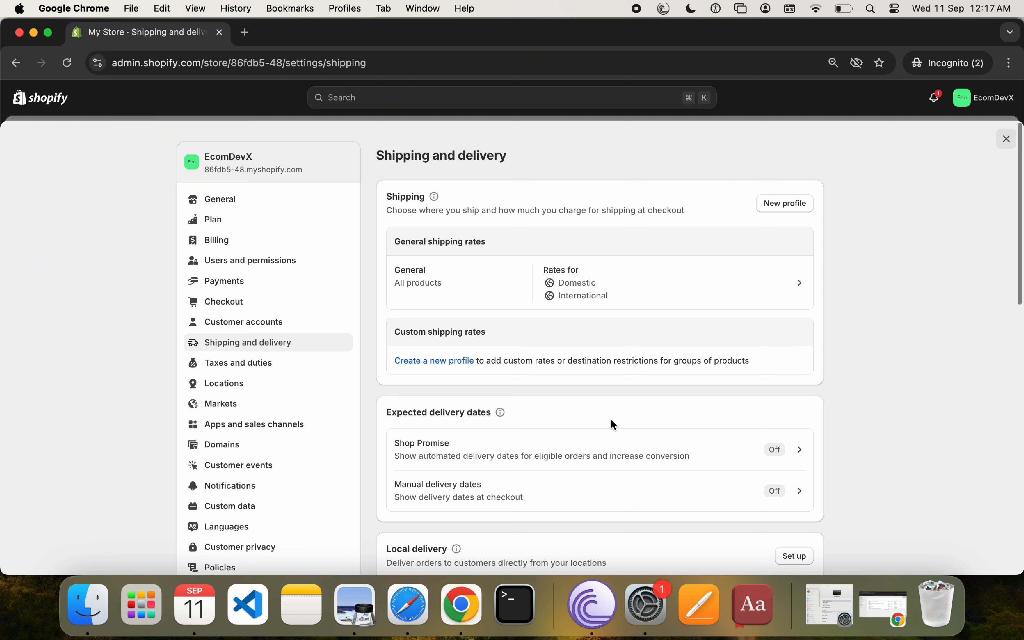
# Step: Open the local delivery setup from the shipping and delivery settings
pyautogui.scroll(-2, 614, 424)
pyautogui.scroll(-1, 614, 425)
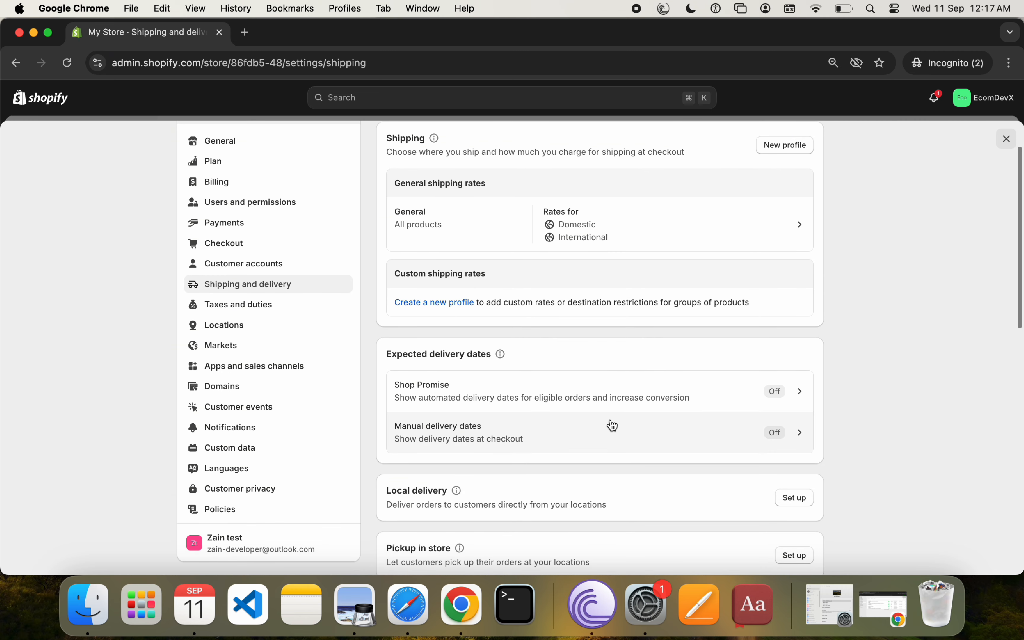
pyautogui.scroll(-2, 612, 424)
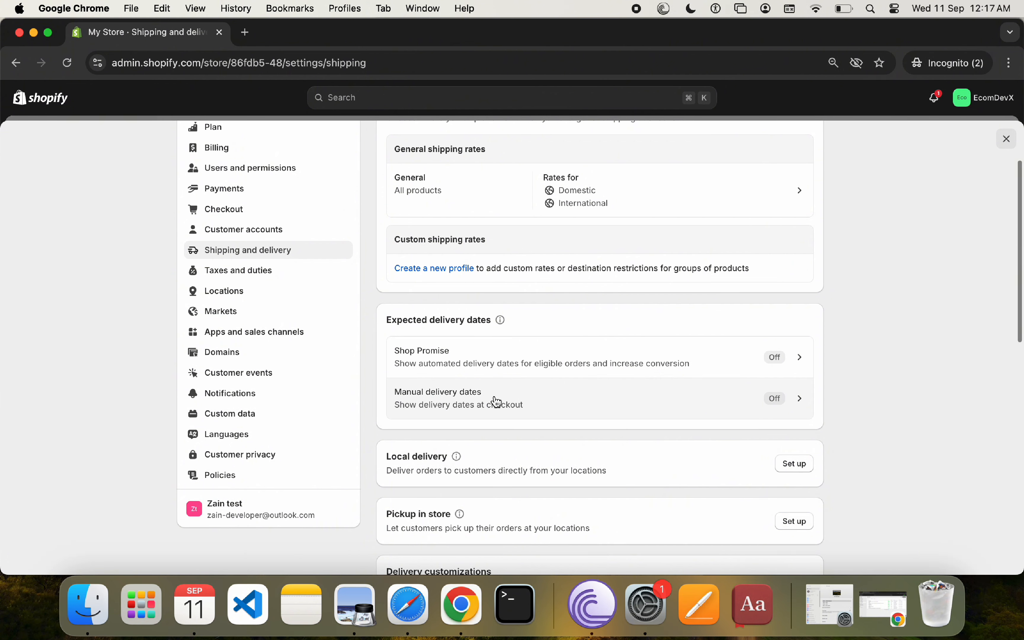
pyautogui.scroll(-5, 497, 402)
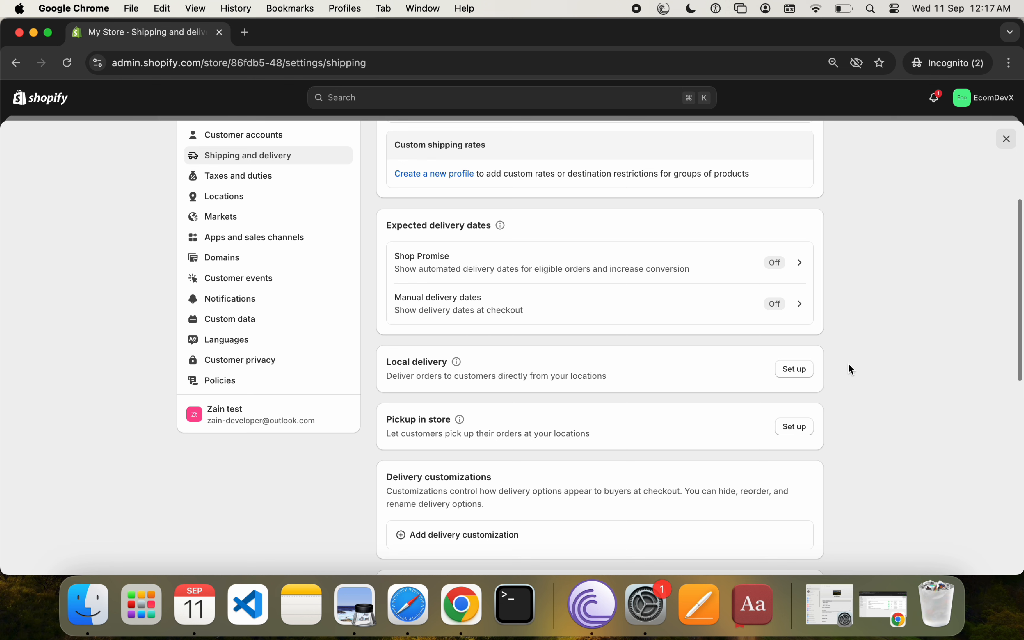
pyautogui.click(804, 372)
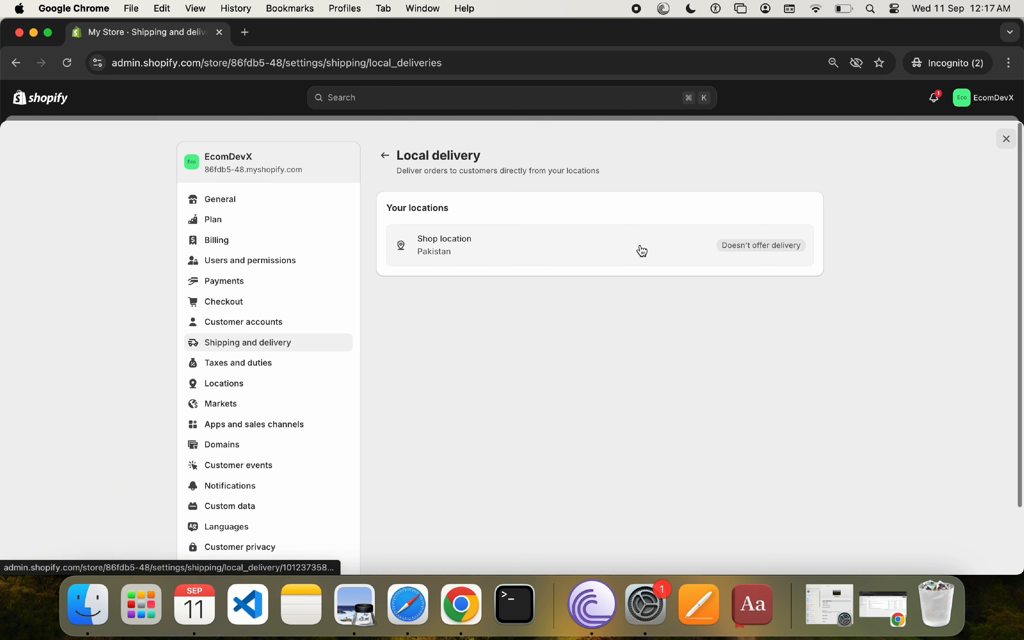
# Step: Open the local delivery settings for the shop location and mark it as offering local delivery
pyautogui.click(643, 251)
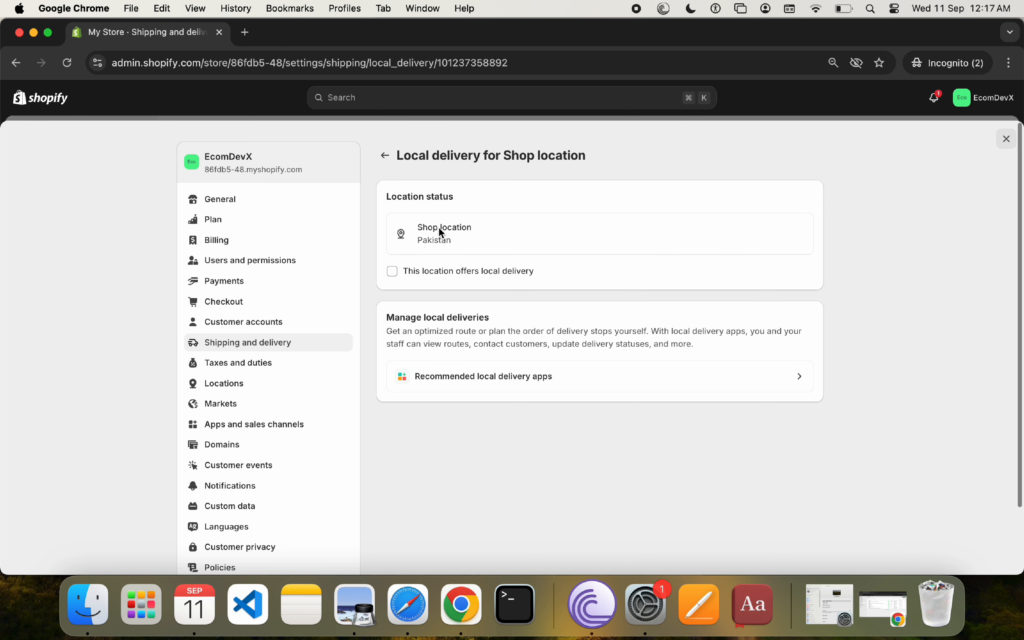
pyautogui.click(432, 276)
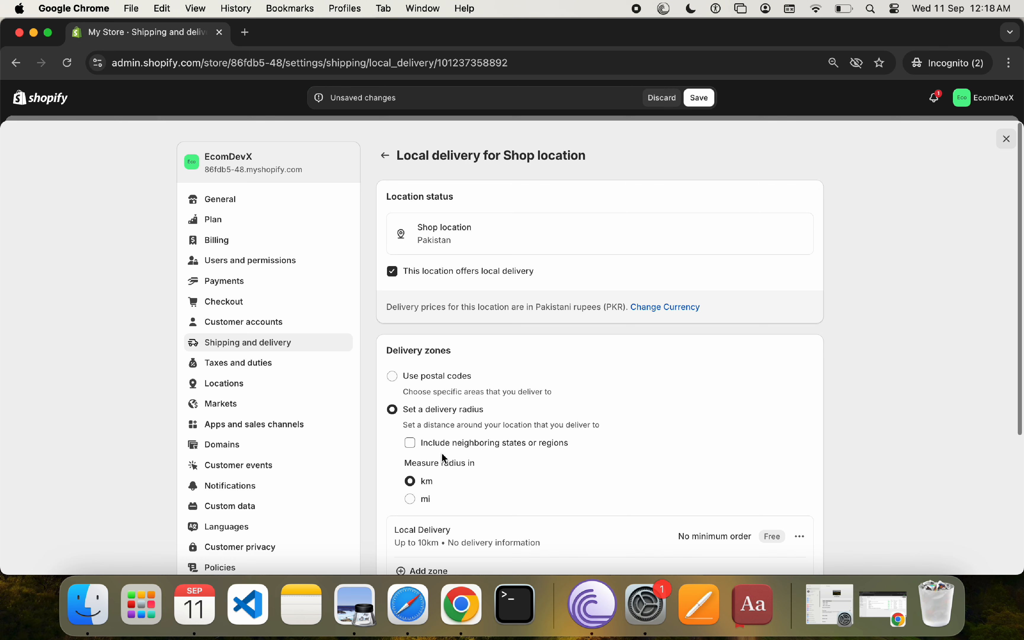
pyautogui.scroll(-3, 440, 467)
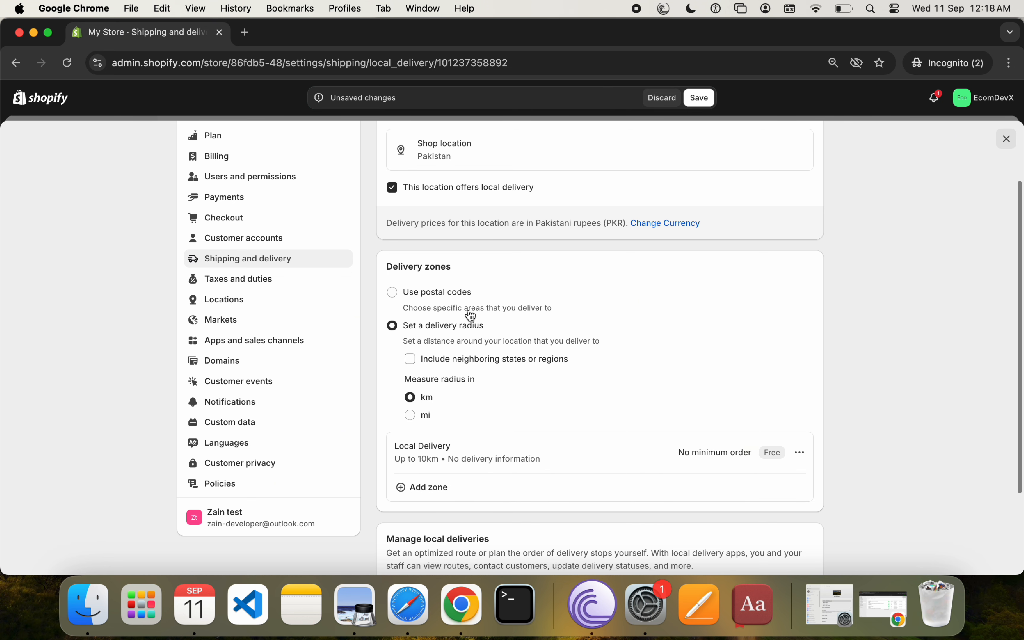
pyautogui.click(449, 293)
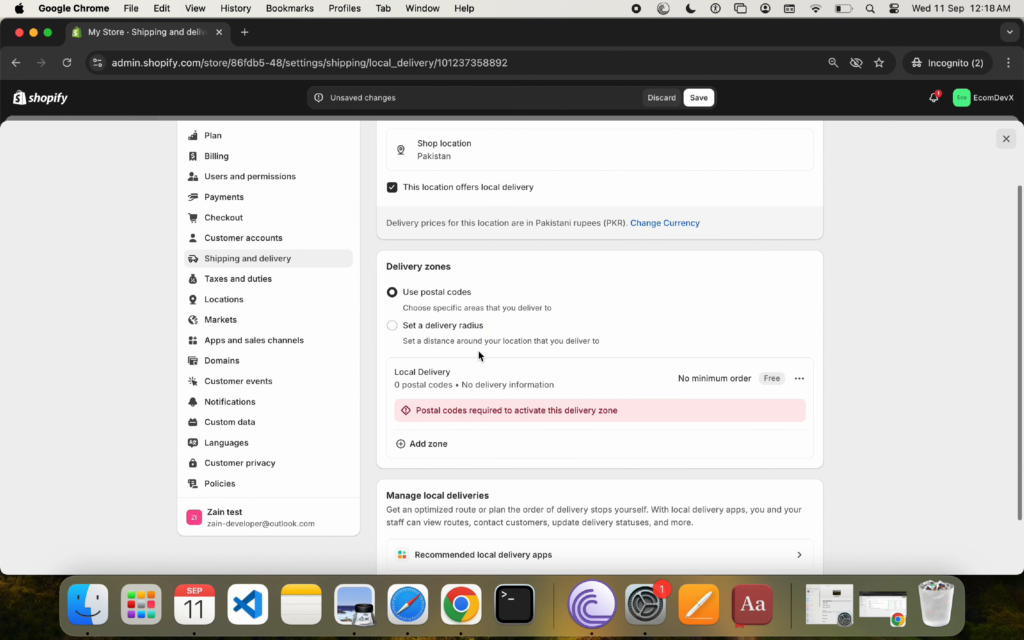
pyautogui.click(451, 328)
pyautogui.scroll(-1, 447, 328)
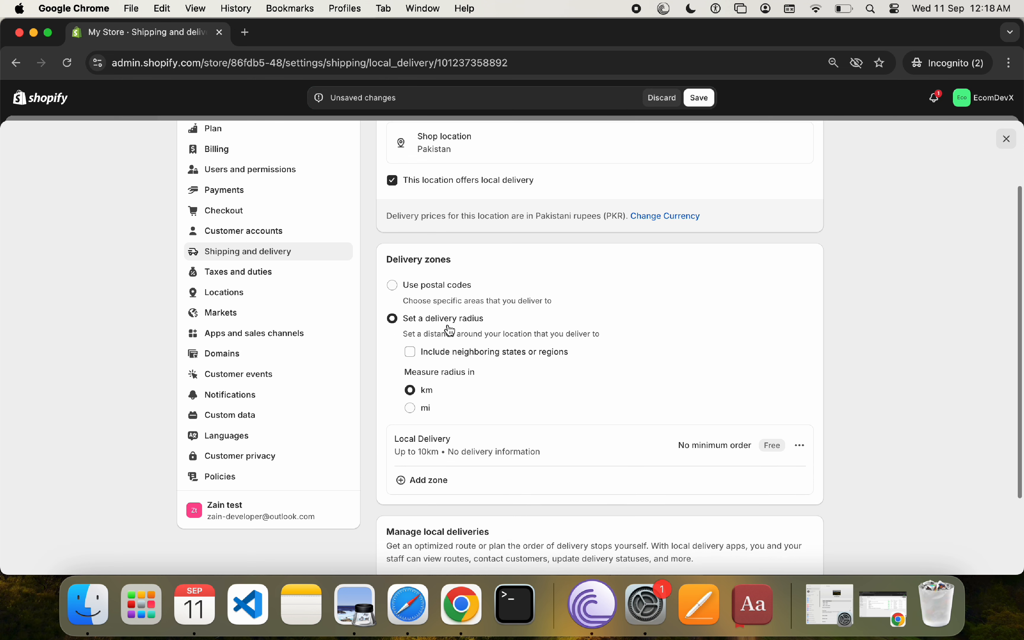
pyautogui.click(450, 350)
pyautogui.click(448, 348)
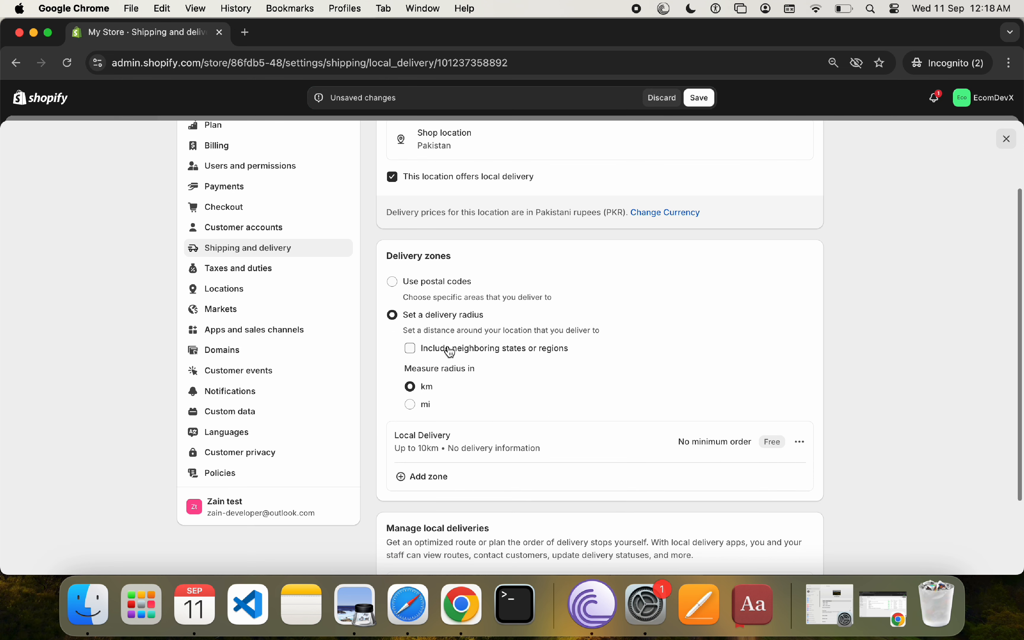
pyautogui.click(423, 405)
pyautogui.click(433, 389)
# Step: Save the shop location's local delivery settings and return to the shipping and delivery overview
pyautogui.scroll(-5, 550, 385)
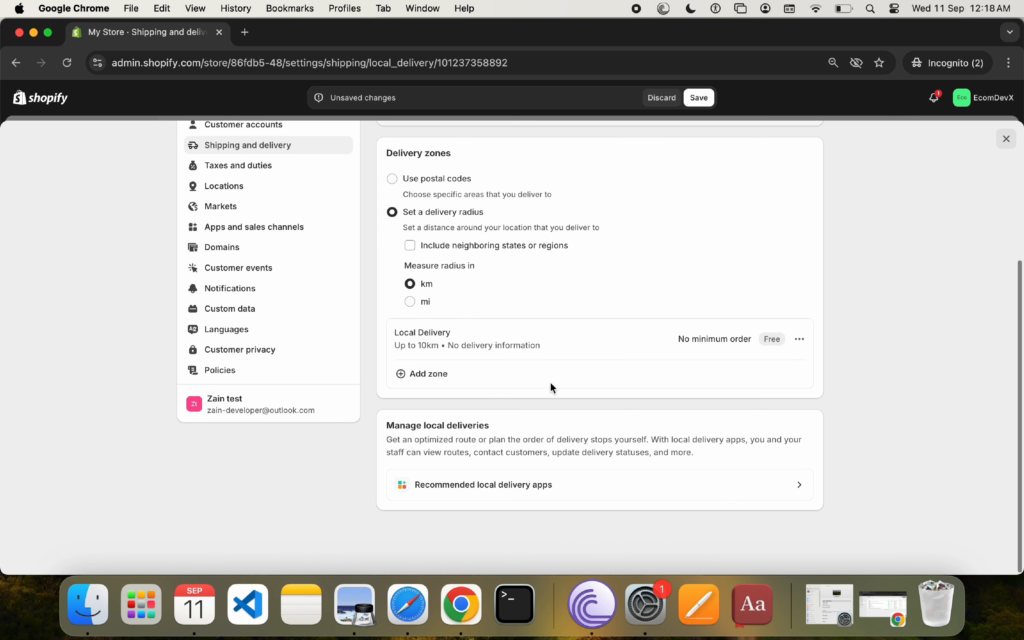
pyautogui.scroll(8, 552, 388)
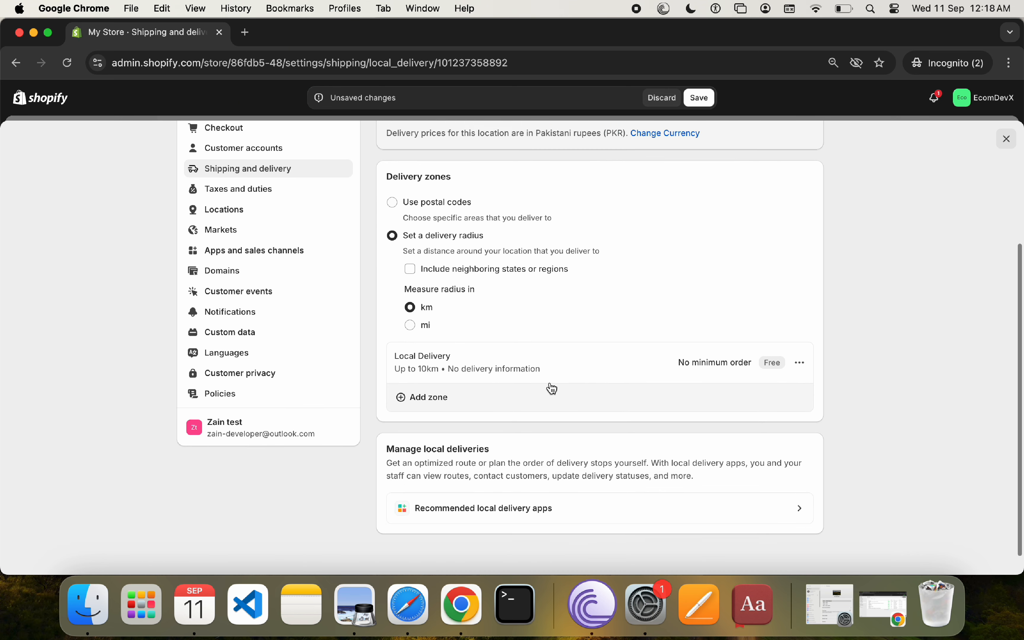
pyautogui.click(697, 99)
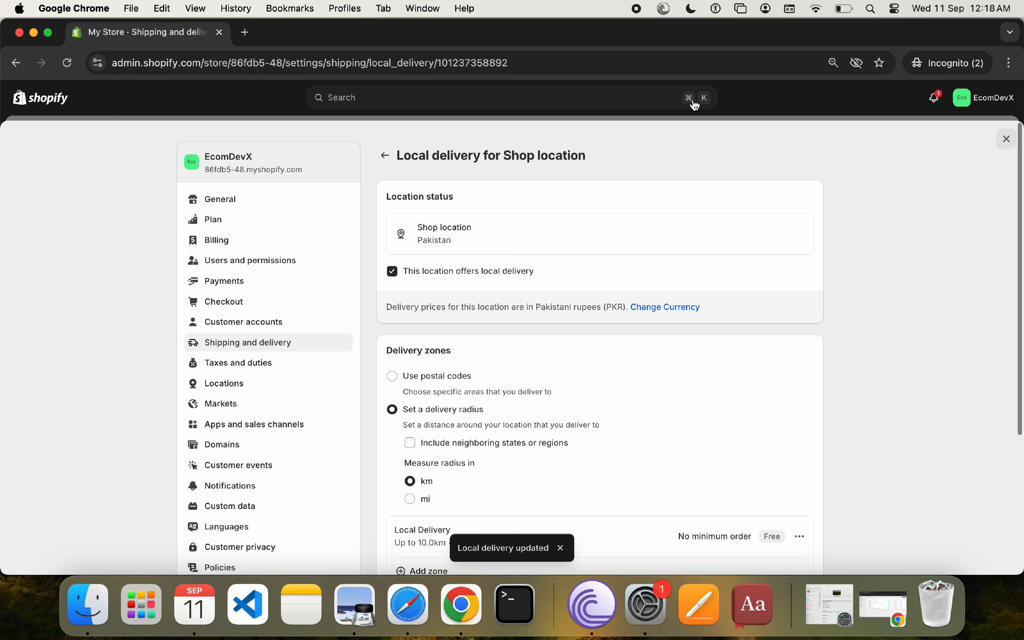
pyautogui.click(390, 163)
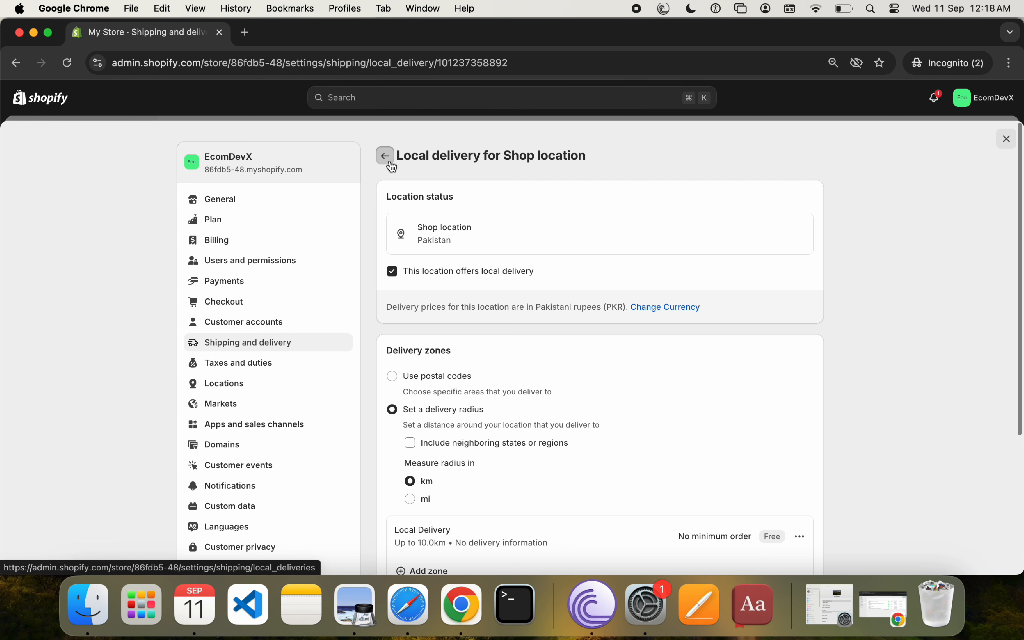
pyautogui.scroll(-1, 605, 411)
pyautogui.click(386, 127)
# Step: Set up pickup in store by marking the shop location as offering in-store pickup, and review its checkout information and pickup instructions
pyautogui.scroll(-5, 576, 344)
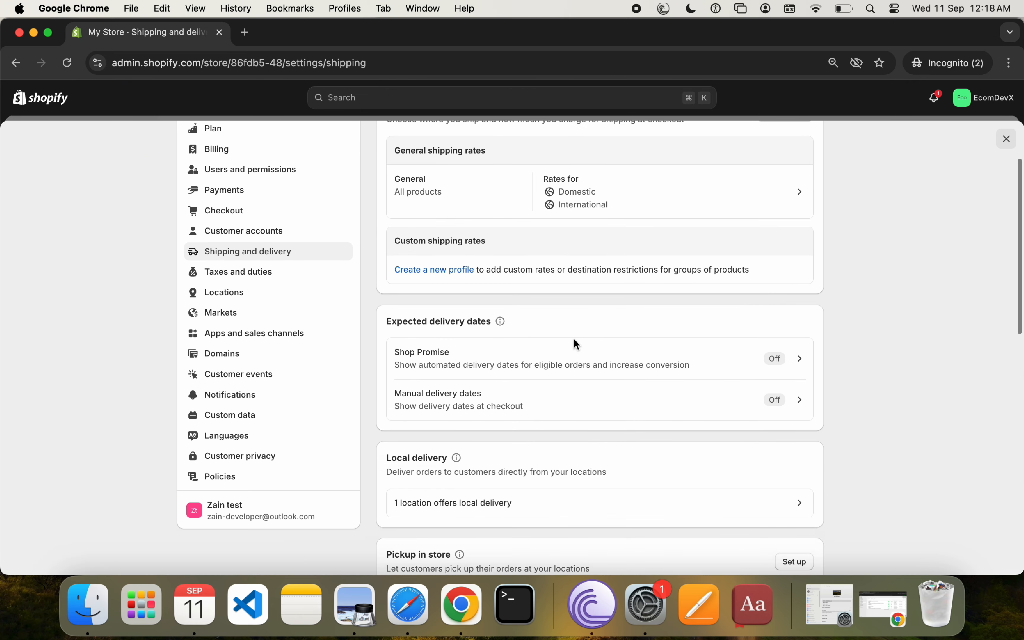
pyautogui.click(793, 452)
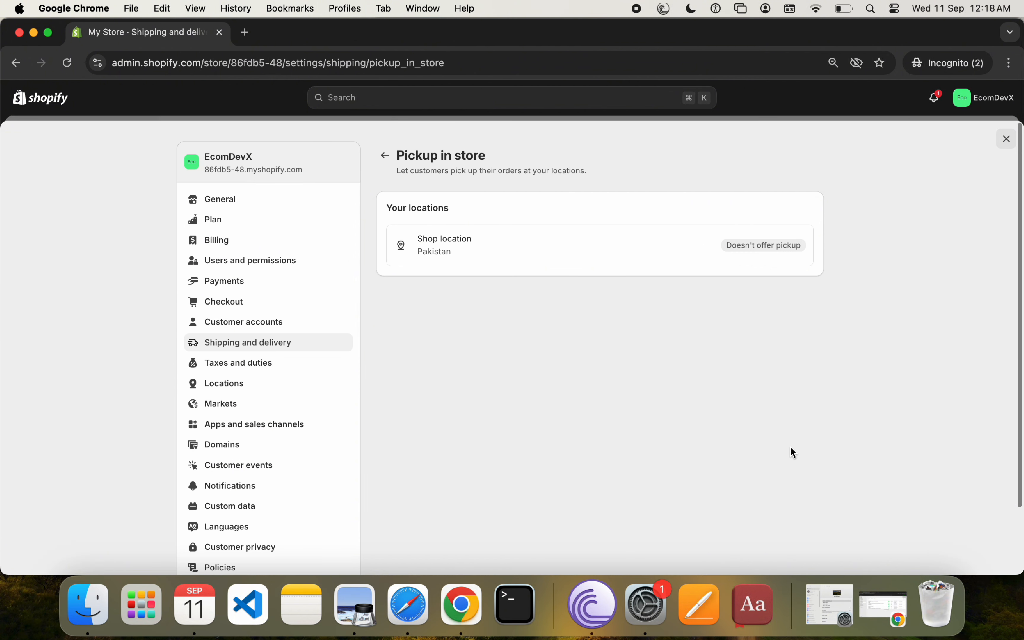
pyautogui.click(479, 240)
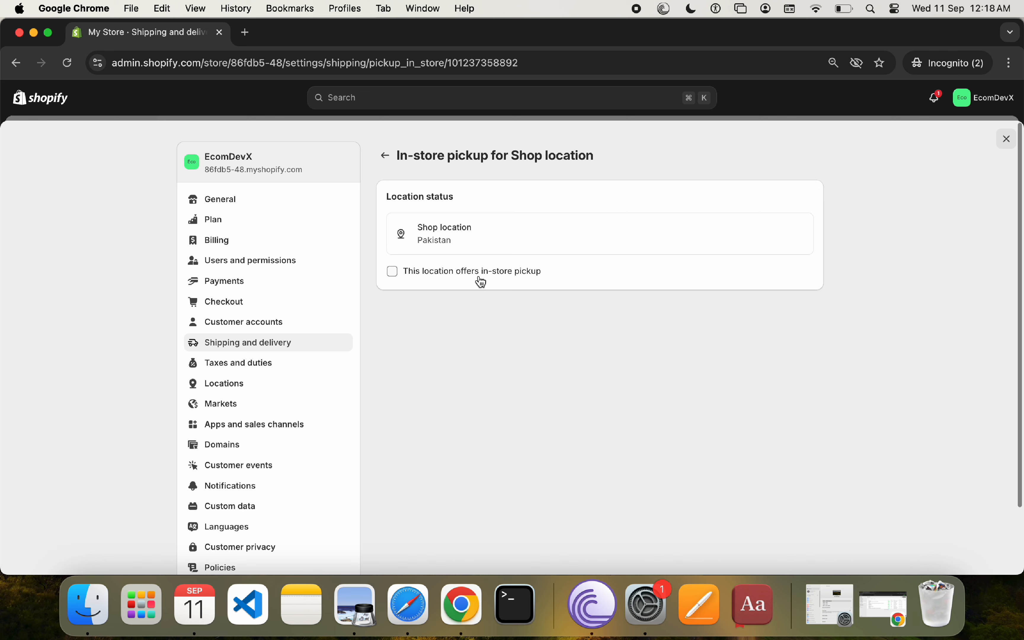
pyautogui.click(480, 277)
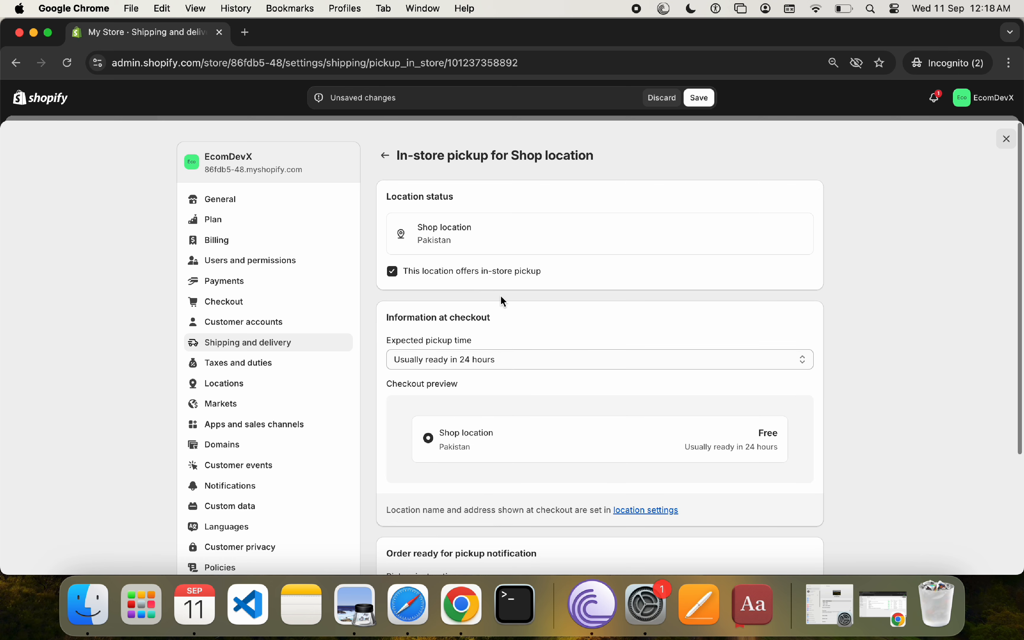
pyautogui.scroll(-3, 501, 296)
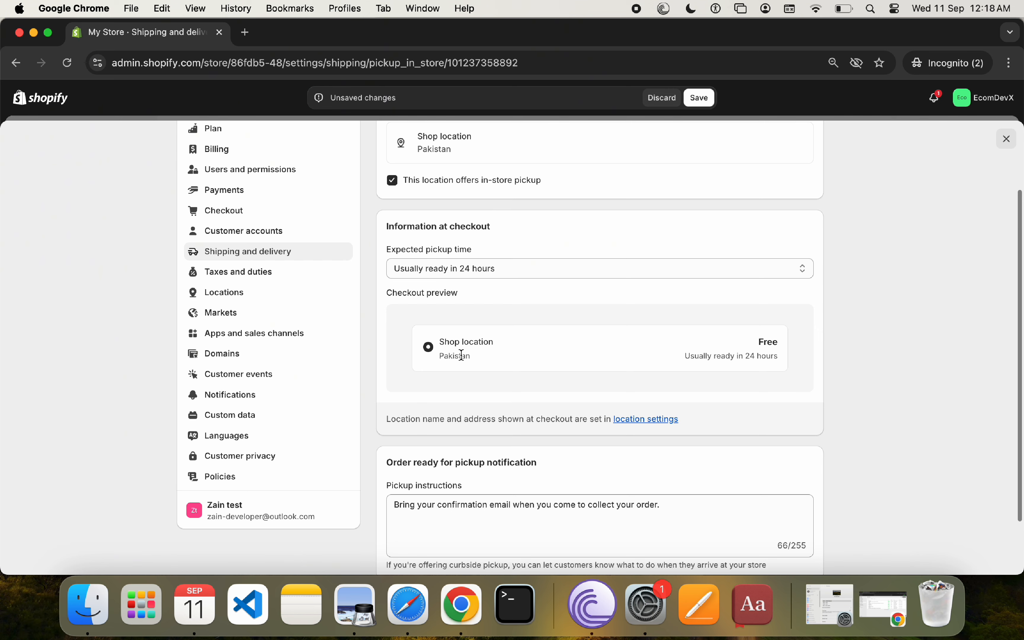
pyautogui.scroll(-2, 507, 332)
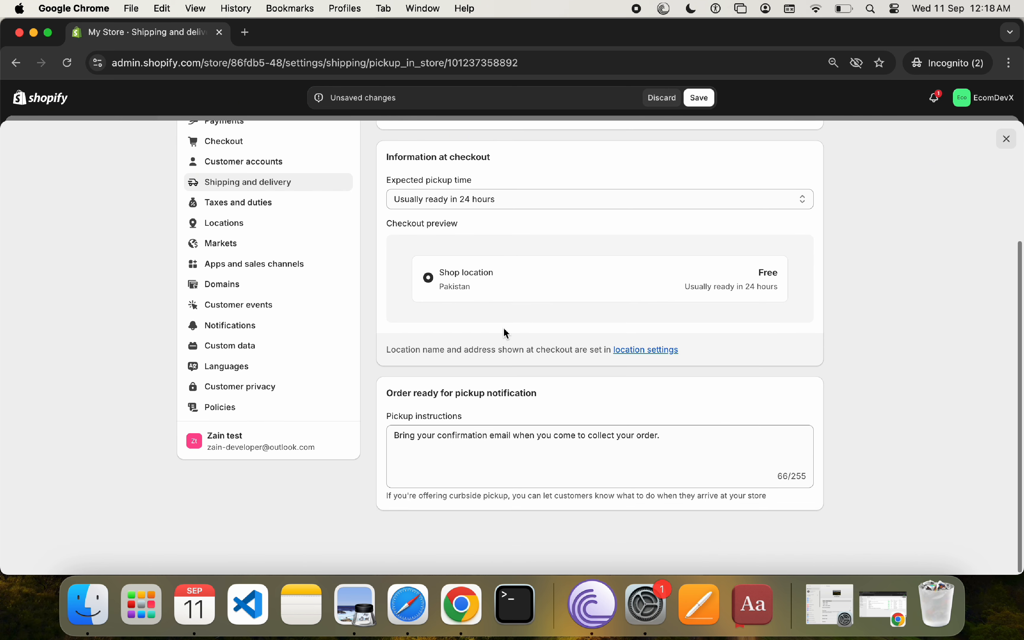
pyautogui.scroll(5, 506, 333)
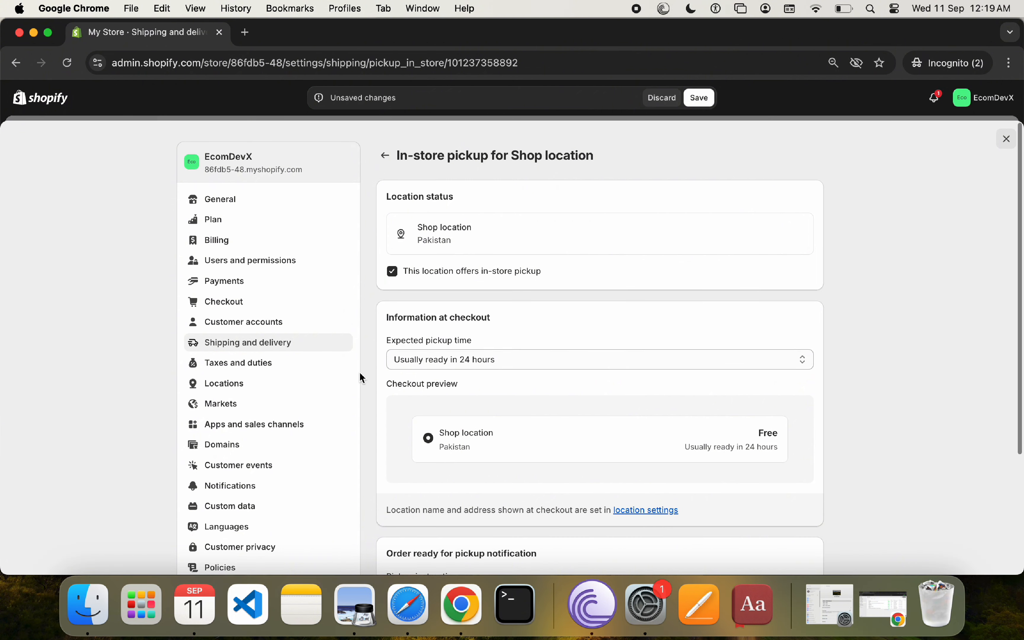
# Step: Open the shop location's details from the store's locations settings
pyautogui.click(250, 386)
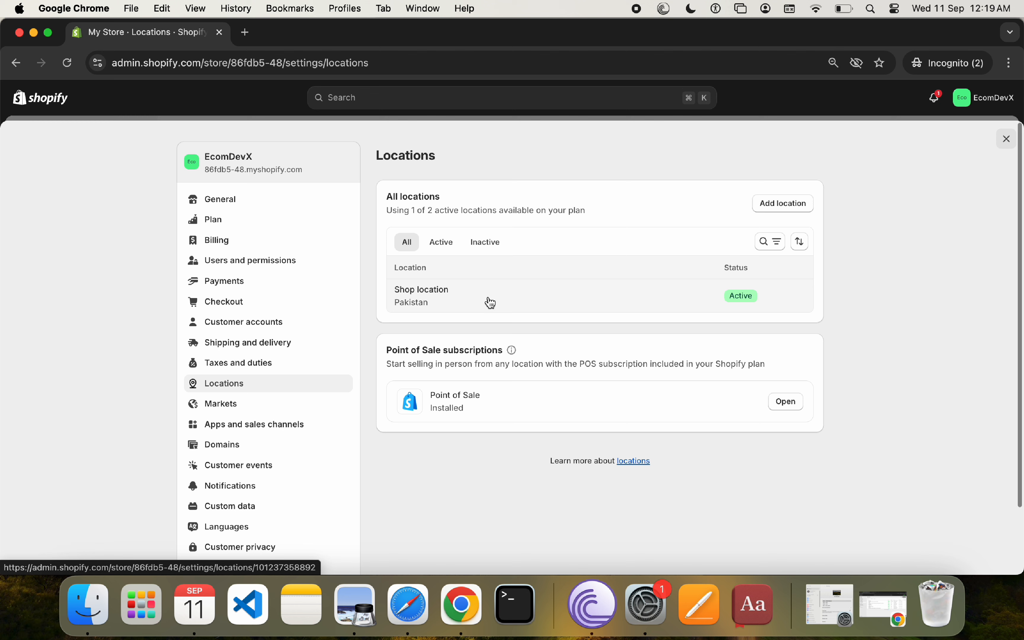
pyautogui.click(491, 302)
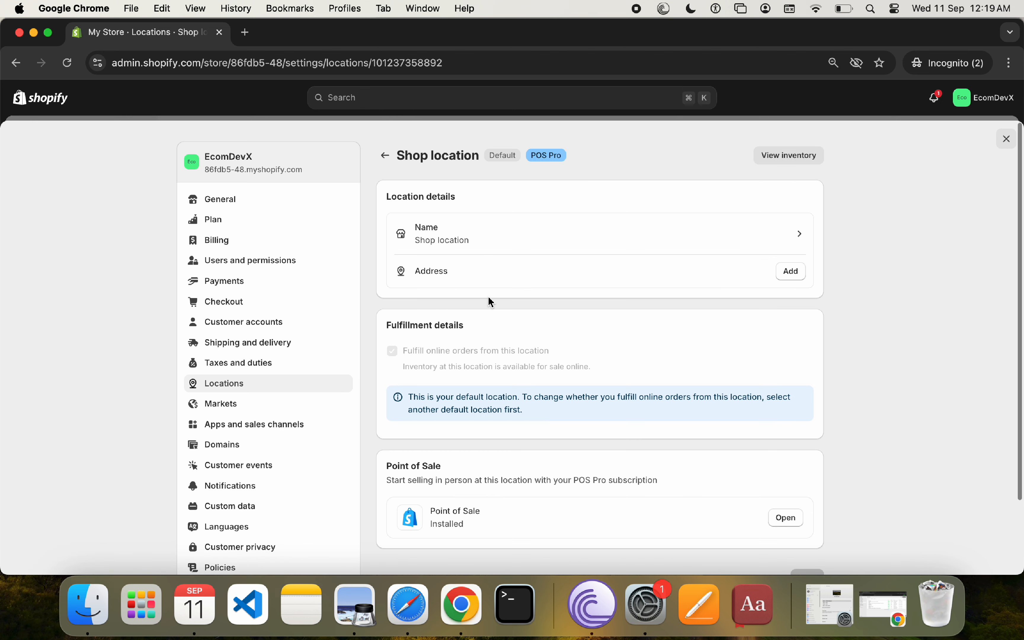
pyautogui.click(539, 249)
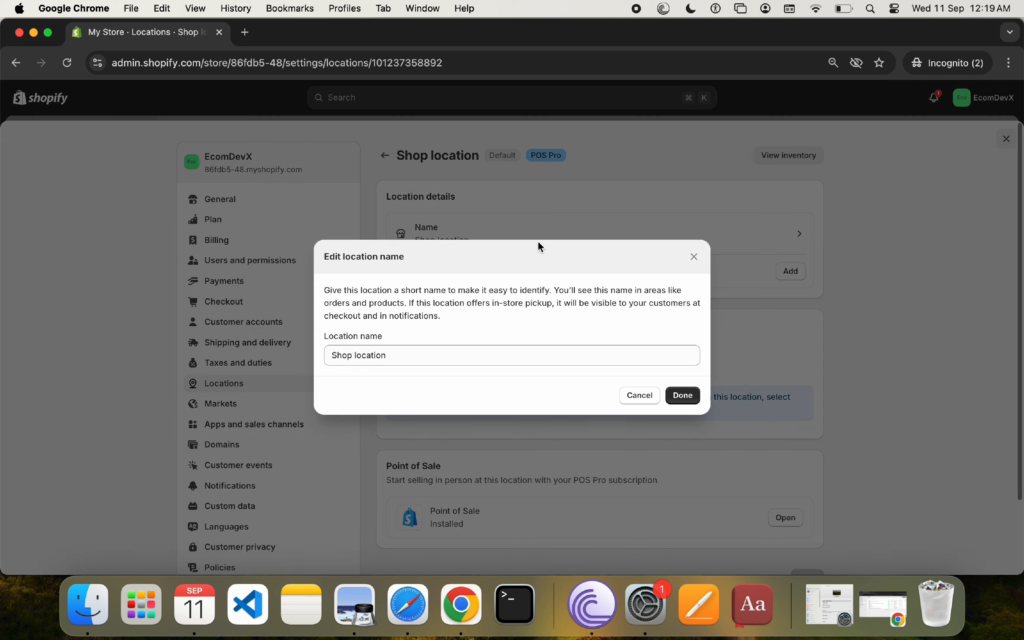
pyautogui.click(696, 257)
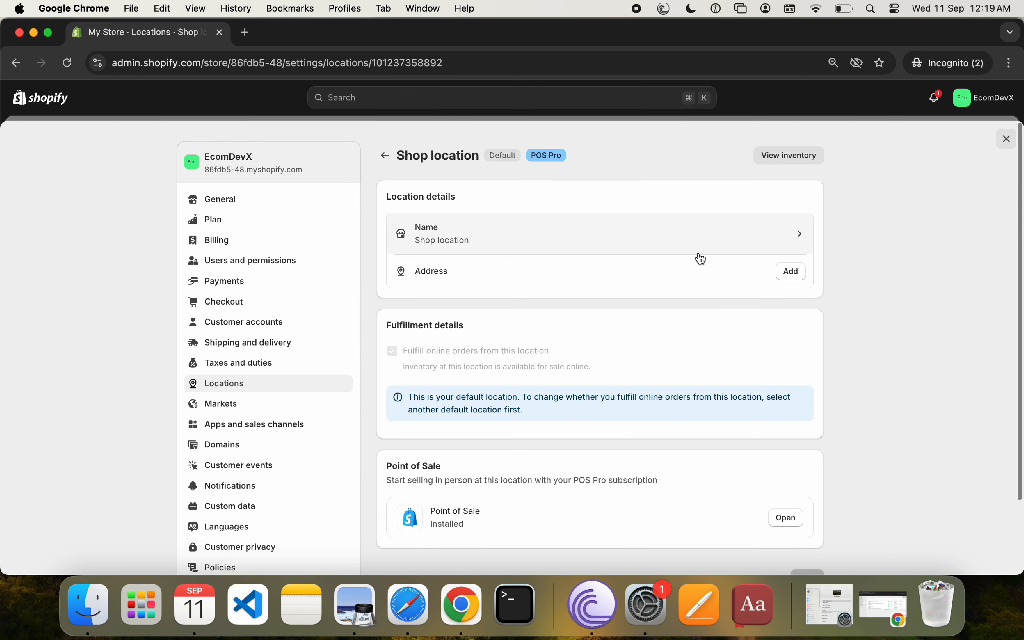
# Step: Add the shop location's address in Pakistan with street address, city, postal code and phone number, and save the address
pyautogui.click(801, 279)
pyautogui.click(367, 283)
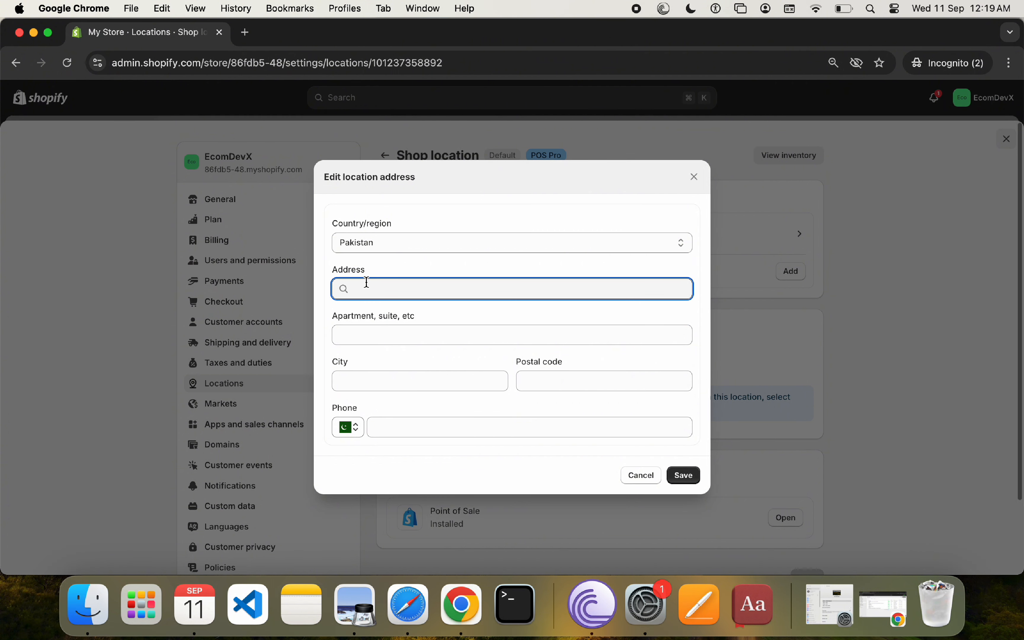
pyautogui.write('Gulsha')
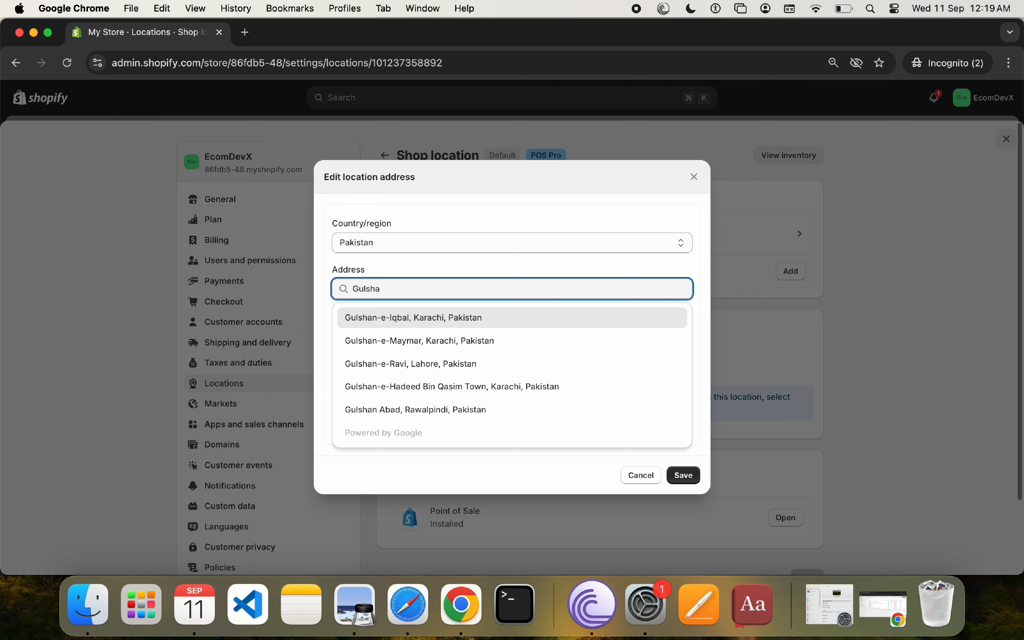
pyautogui.press('Return')
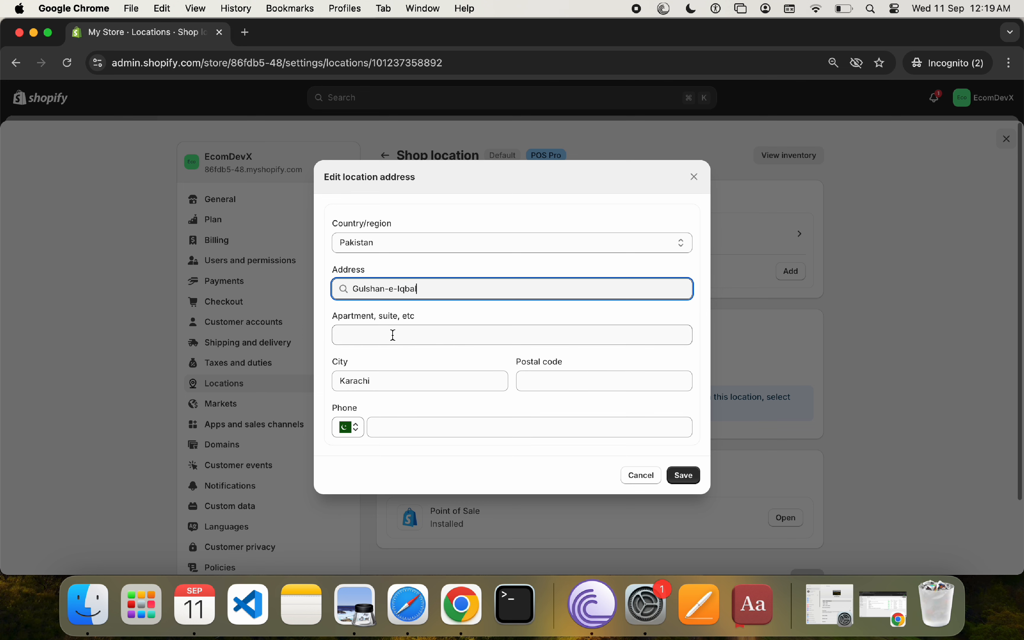
pyautogui.click(543, 383)
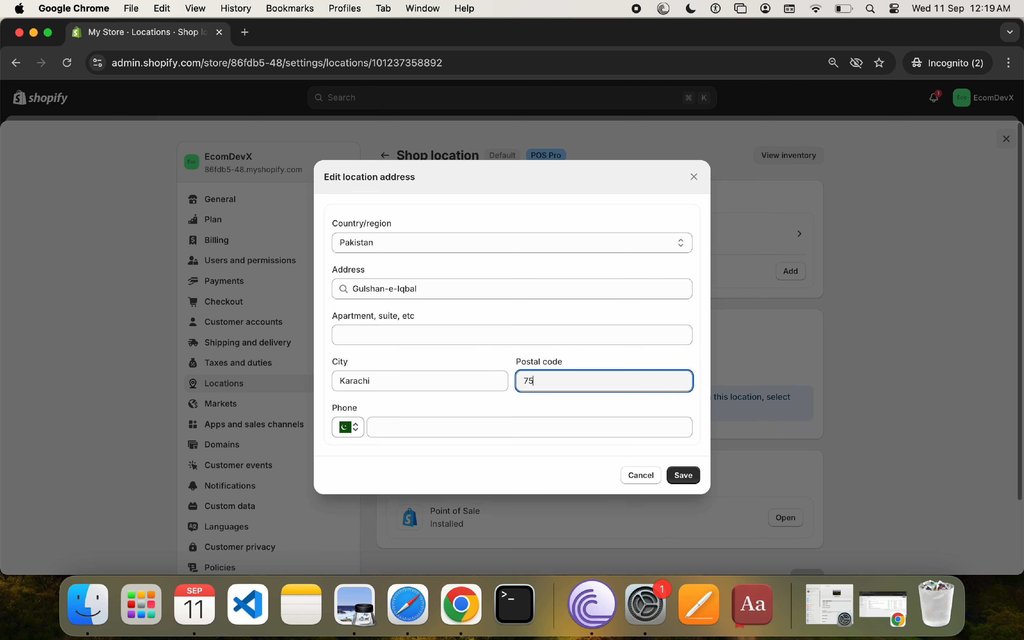
pyautogui.click(500, 419)
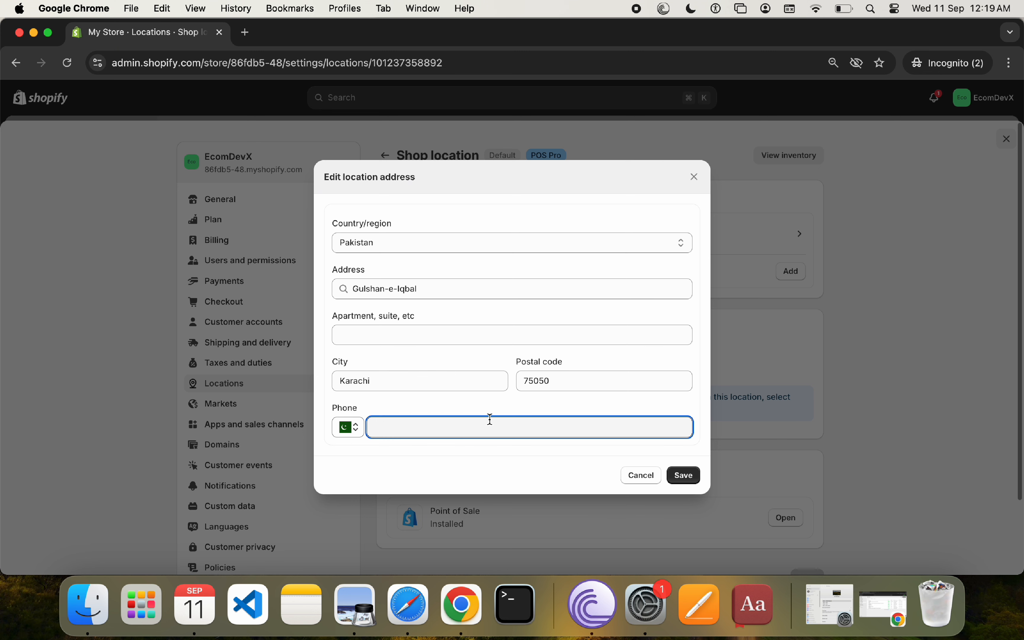
pyautogui.click(686, 475)
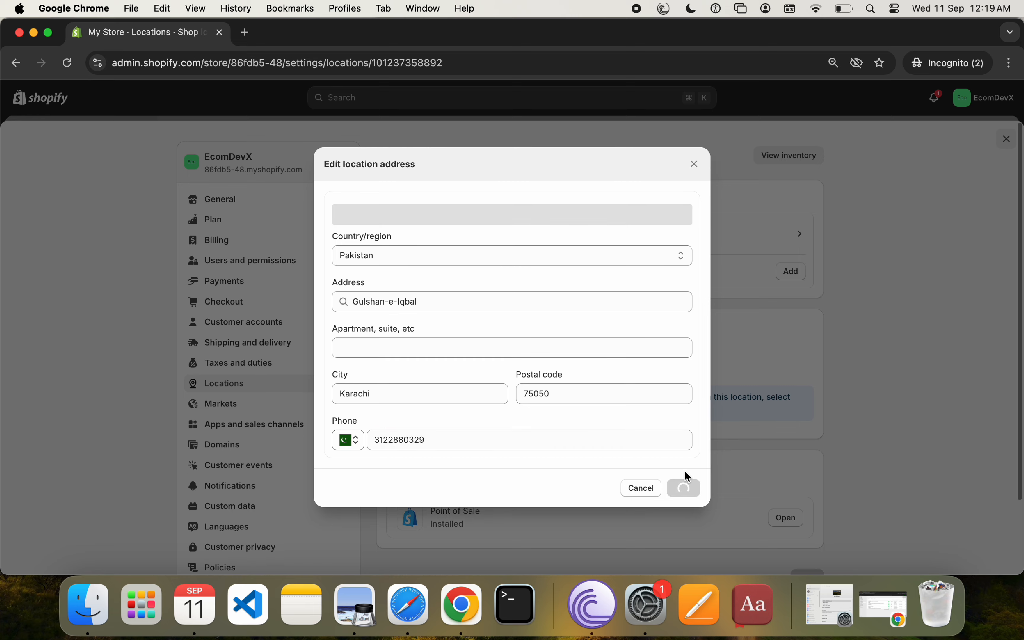
# Step: Save the shop location's changes, return to the shipping and delivery settings, and close the store settings
pyautogui.scroll(-2, 685, 471)
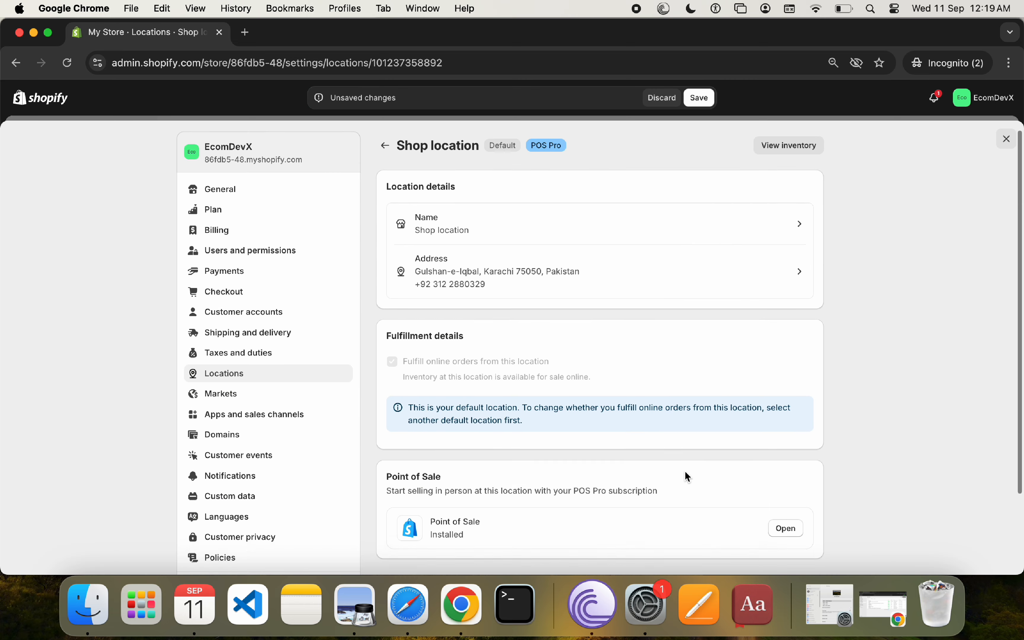
pyautogui.scroll(2, 684, 471)
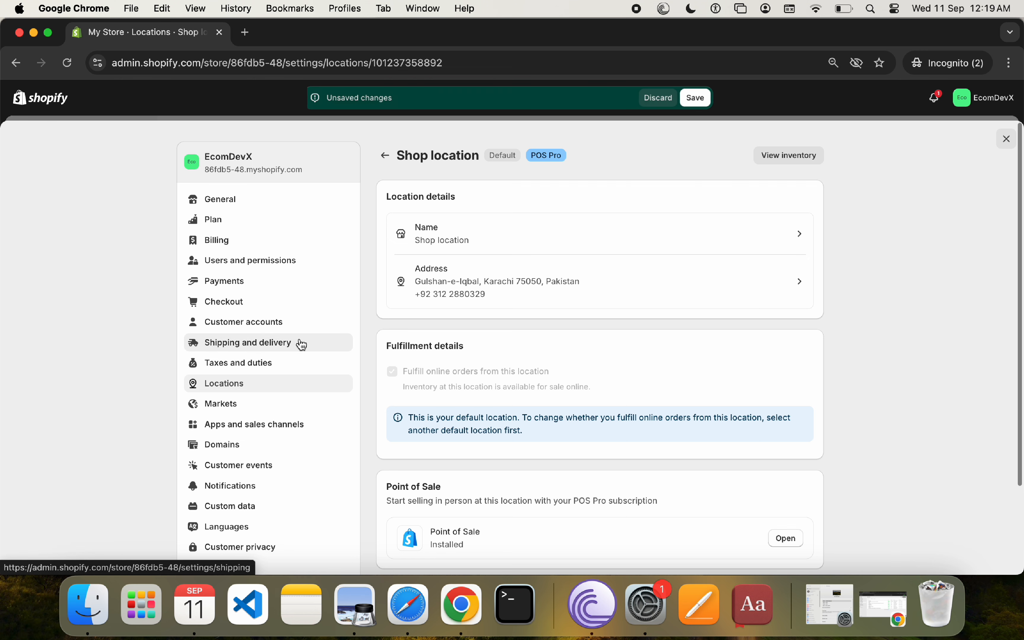
pyautogui.click(701, 99)
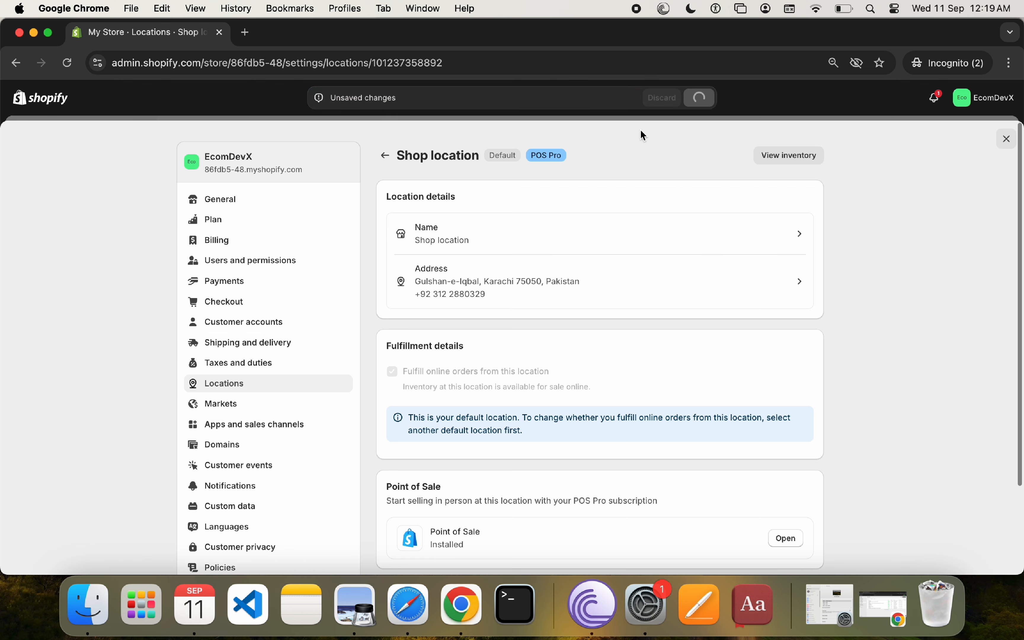
pyautogui.click(273, 346)
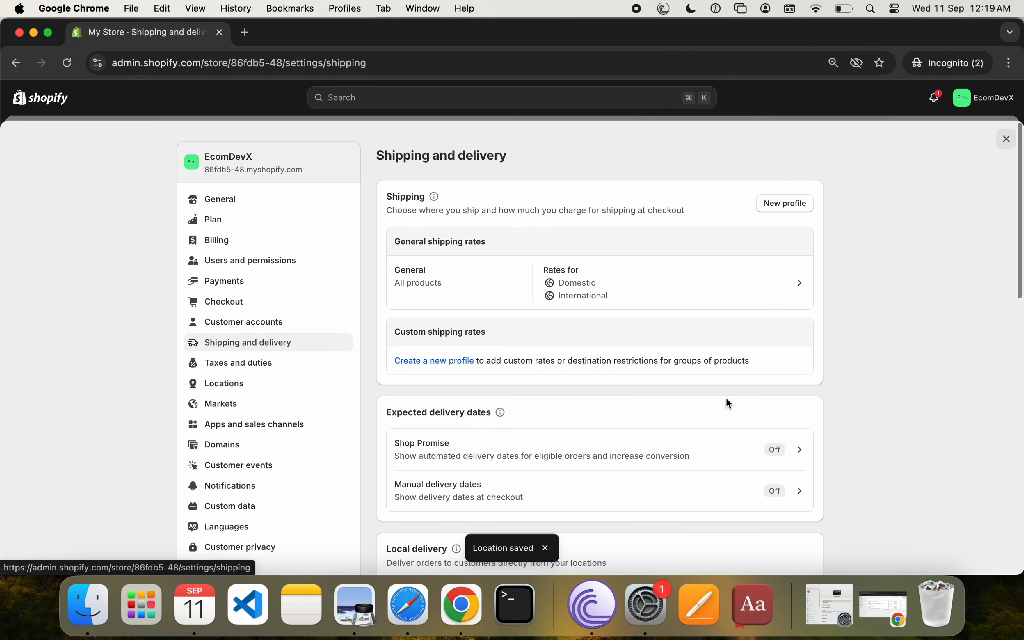
pyautogui.click(1006, 139)
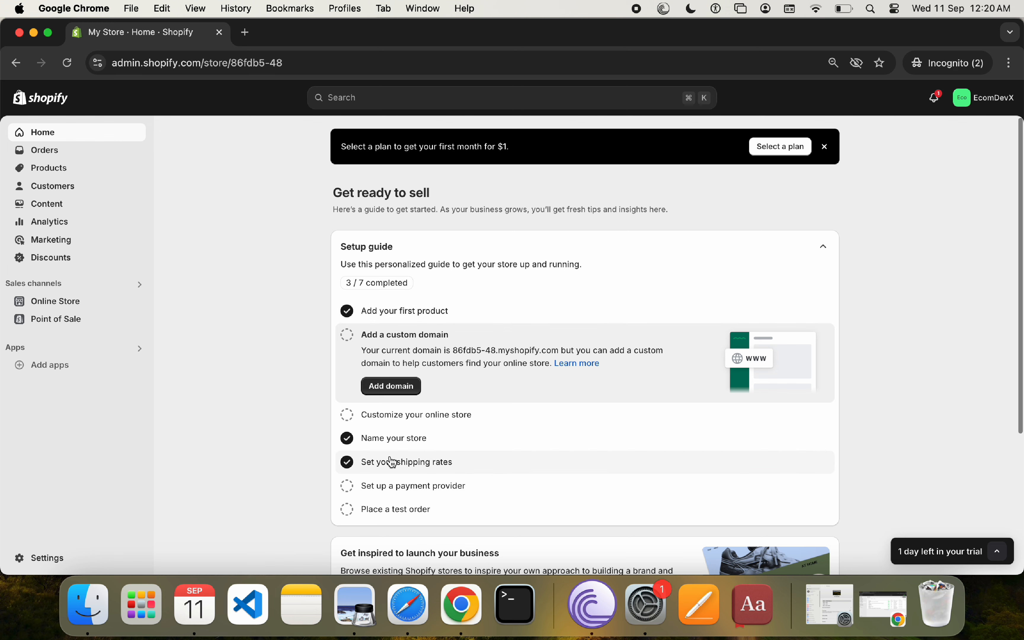